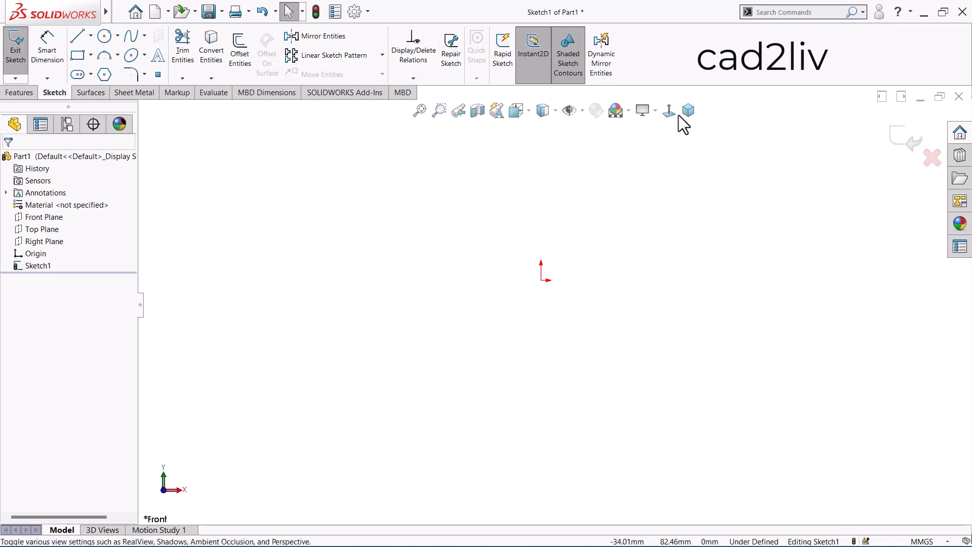
Step: Sketch a circle about 95 mm in diameter centred on the origin
{"action": "left_click", "coordinate": [384, 55]}
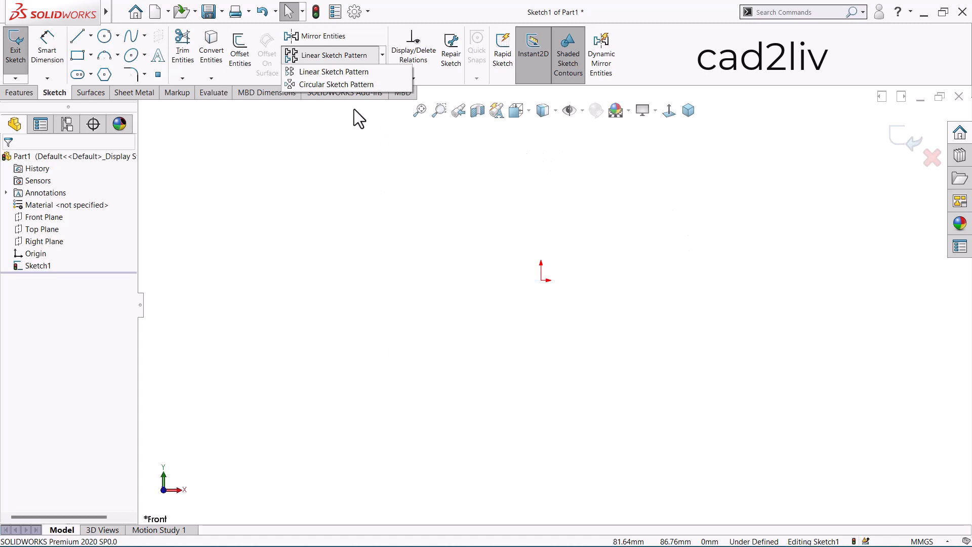
{"action": "left_click", "coordinate": [105, 39]}
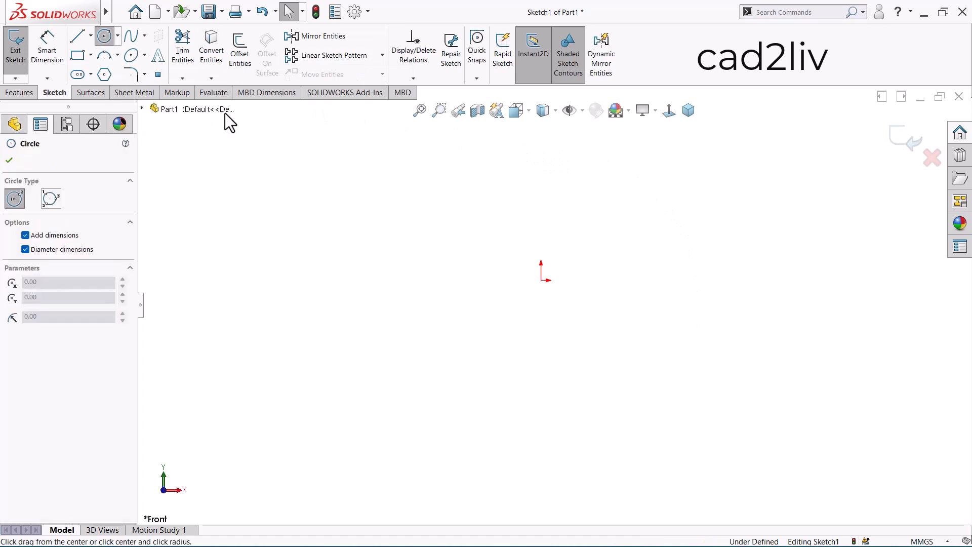
{"action": "left_click", "coordinate": [541, 279]}
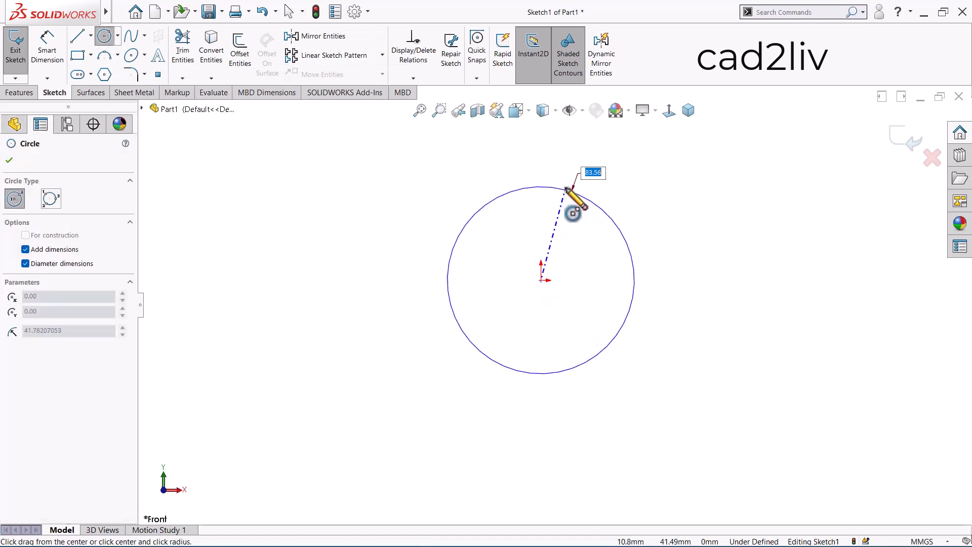
{"action": "left_click", "coordinate": [568, 186]}
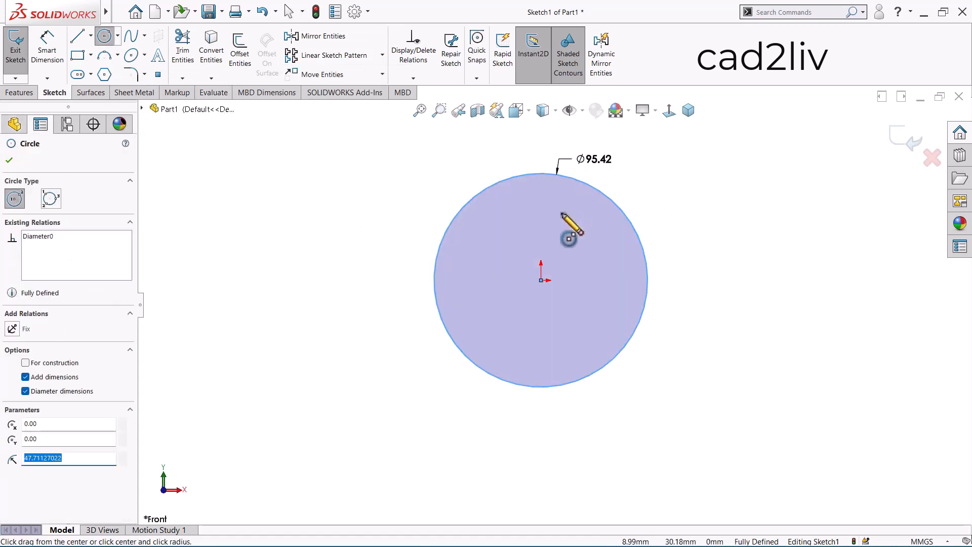
{"action": "key", "text": "Escape"}
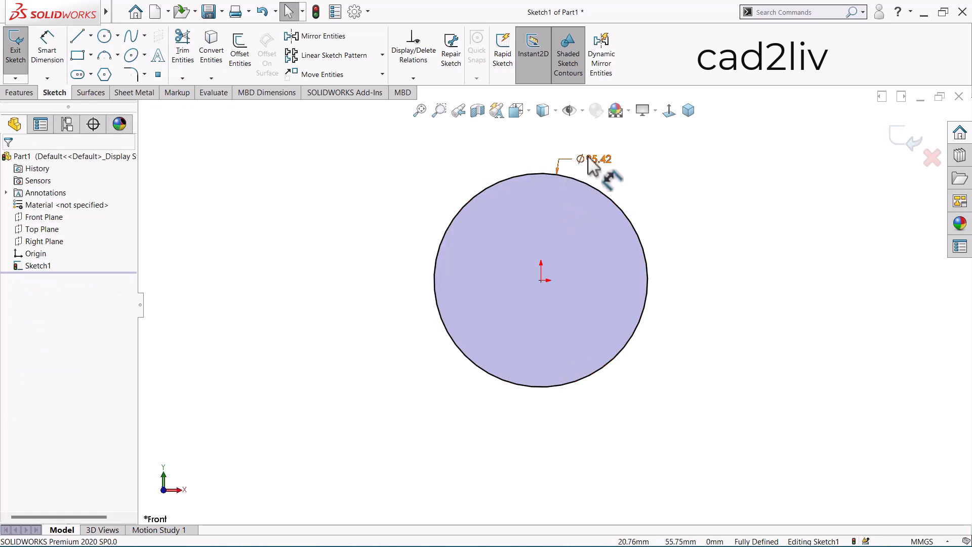
Step: Move the circle's diameter dimension outside its lower-left edge and set the diameter to 100 mm
{"action": "left_click_drag", "start_coordinate": [607, 161], "coordinate": [382, 357]}
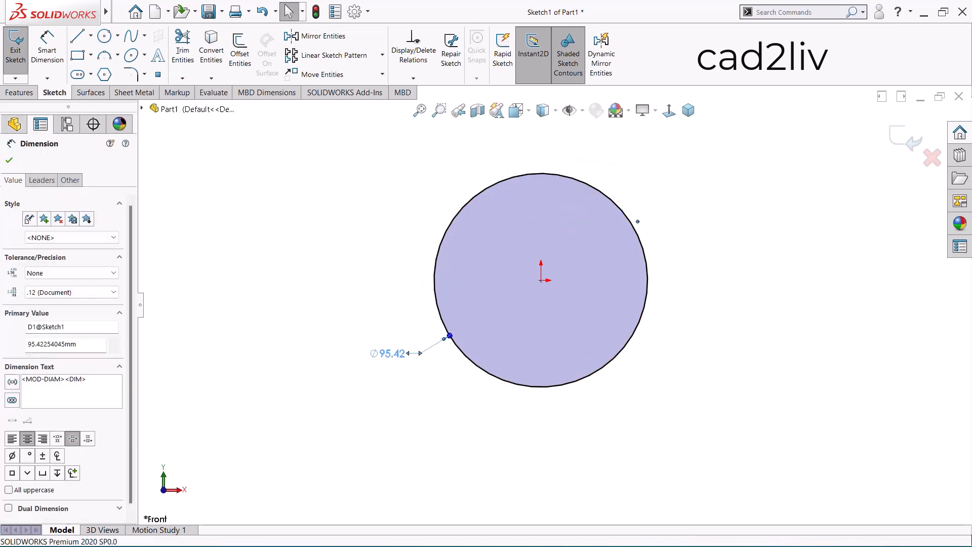
{"action": "key", "text": "Escape"}
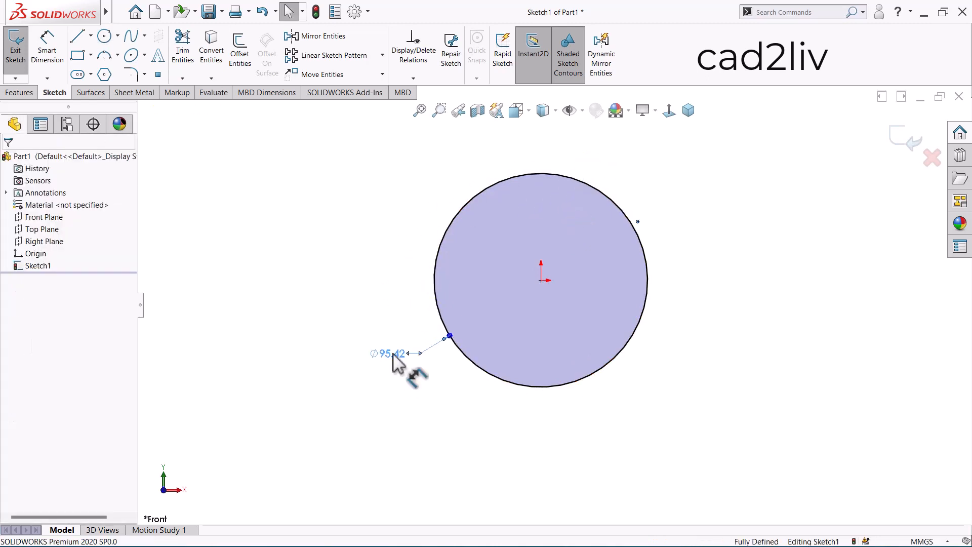
{"action": "double_click", "coordinate": [394, 353]}
{"action": "type", "text": "100"}
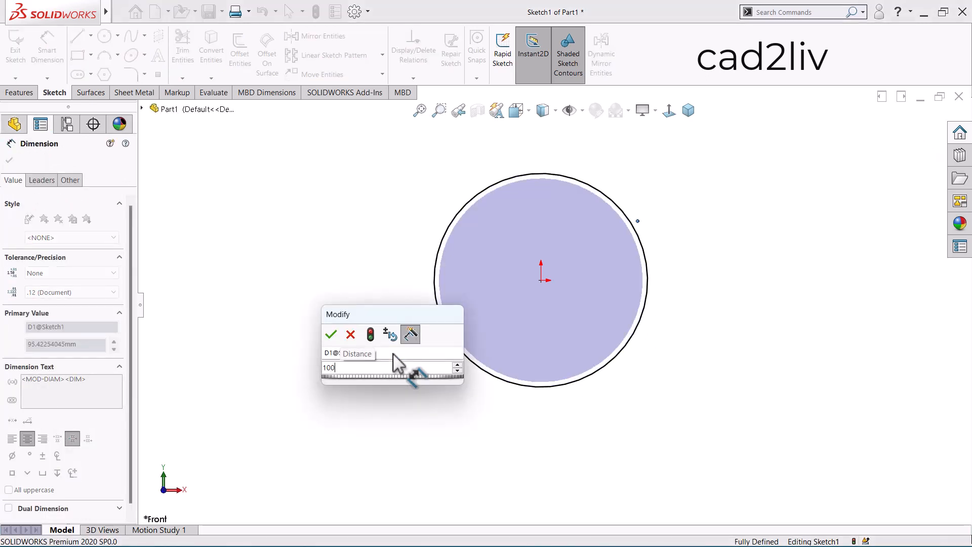
{"action": "key", "text": "Return"}
{"action": "key", "text": "Escape"}
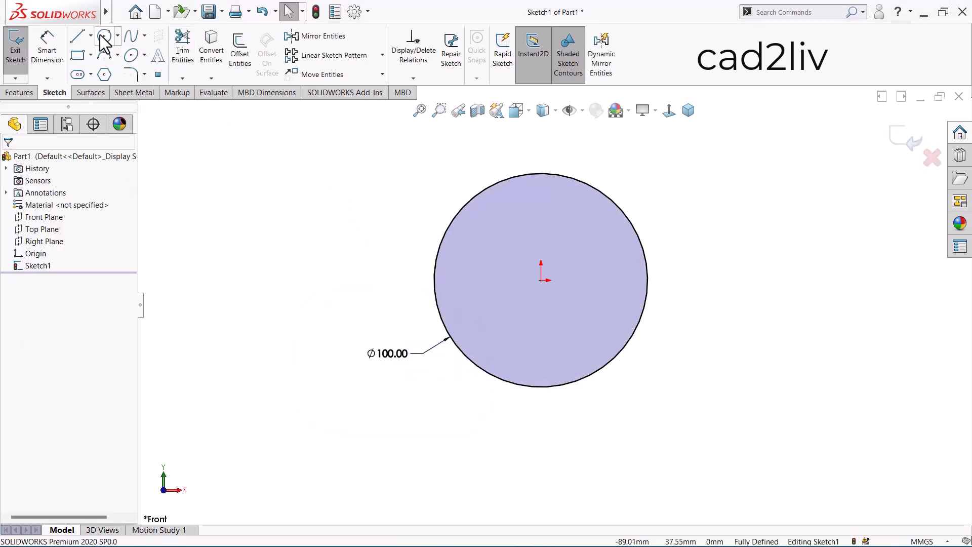
Step: Sketch a smaller circle centred on the large circle's right quadrant point and set its diameter to 25 mm
{"action": "left_click", "coordinate": [104, 37]}
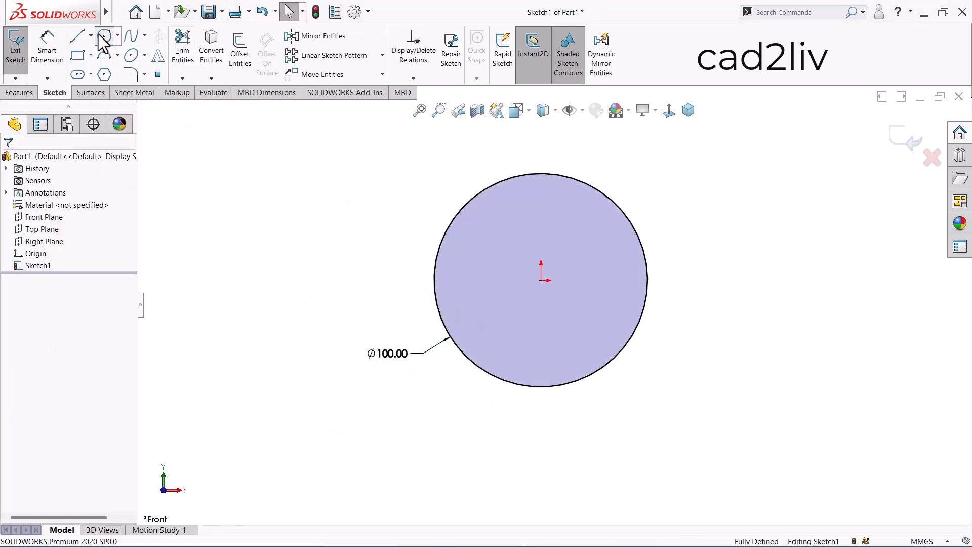
{"action": "left_click", "coordinate": [648, 280]}
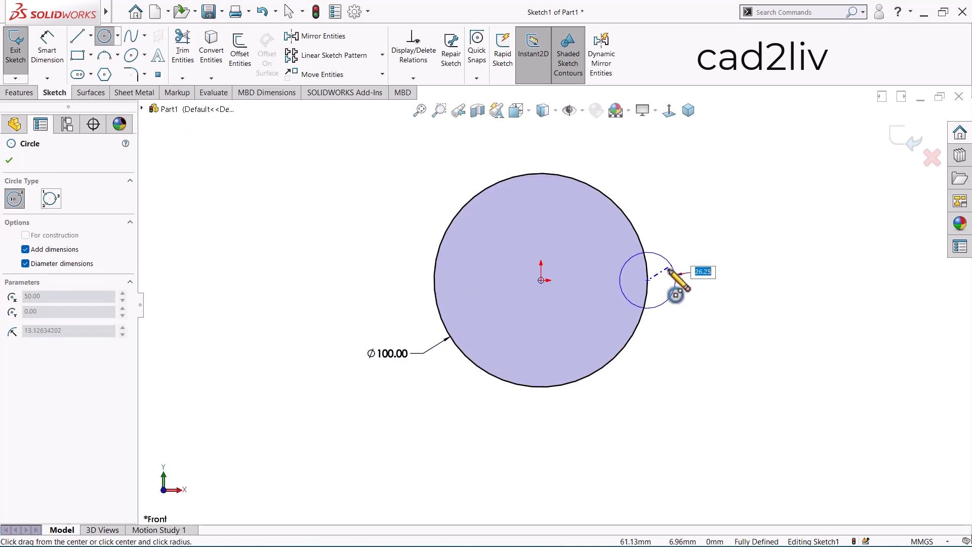
{"action": "left_click", "coordinate": [671, 272]}
{"action": "key", "text": "Escape"}
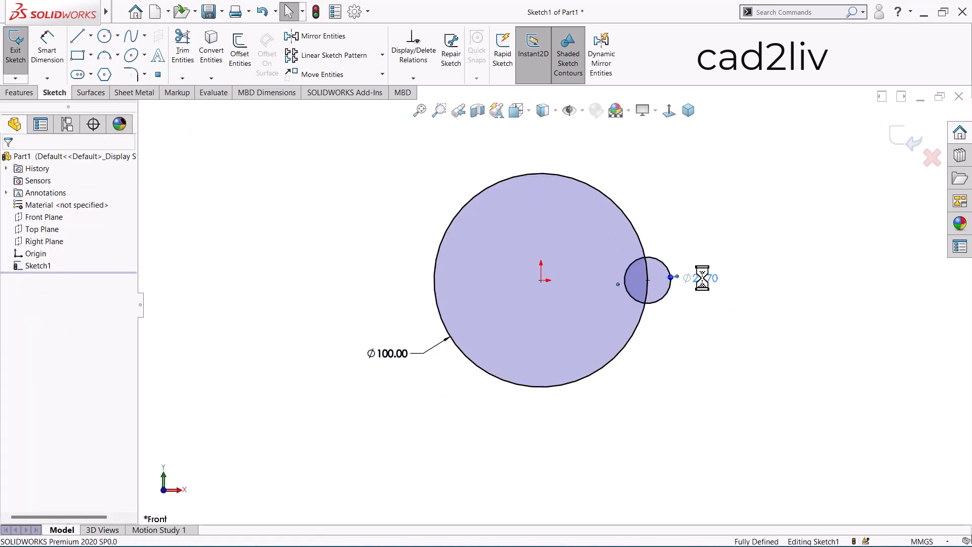
{"action": "left_click", "coordinate": [701, 278]}
{"action": "type", "text": "25"}
{"action": "key", "text": "Return"}
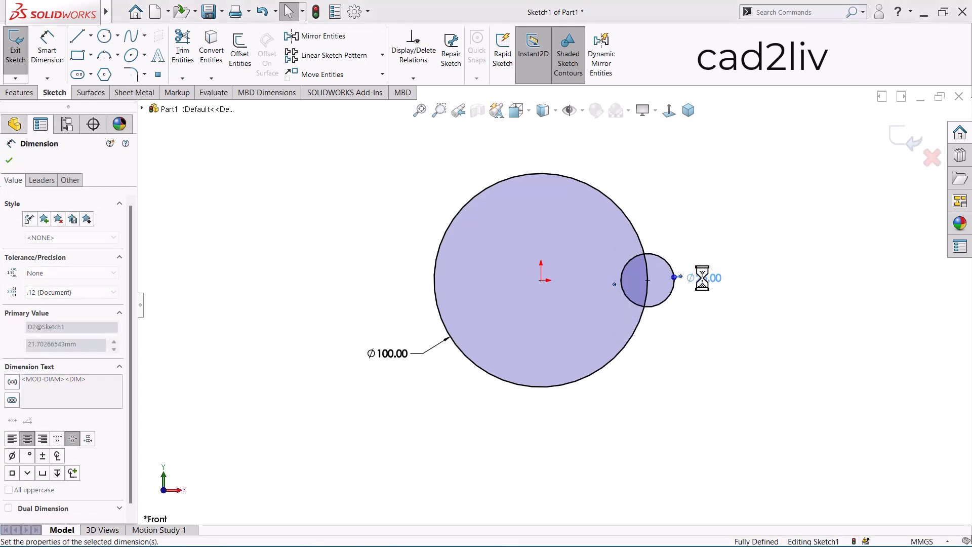
{"action": "key", "text": "Escape"}
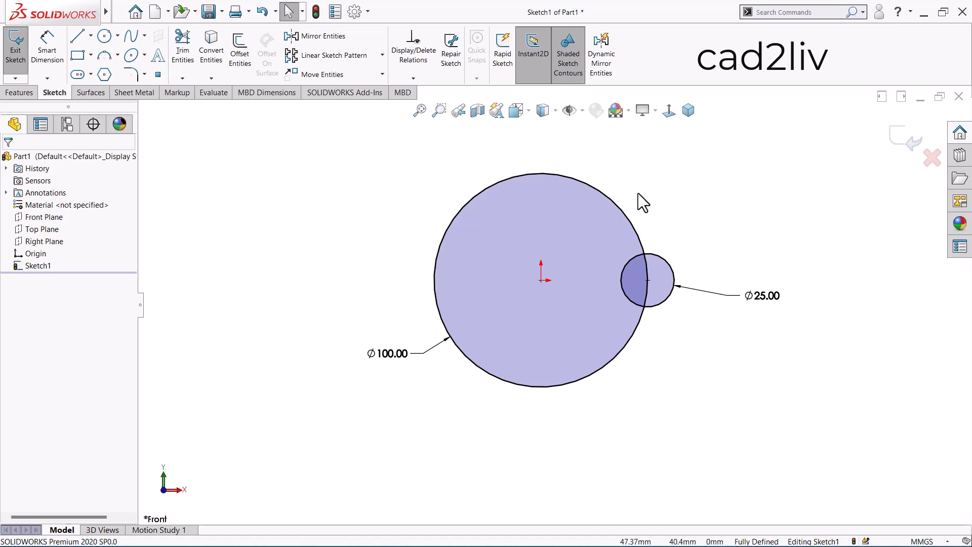
Step: Start a Circular Sketch Pattern with the 25 mm circle as the entity to pattern around the origin
{"action": "left_click", "coordinate": [382, 55]}
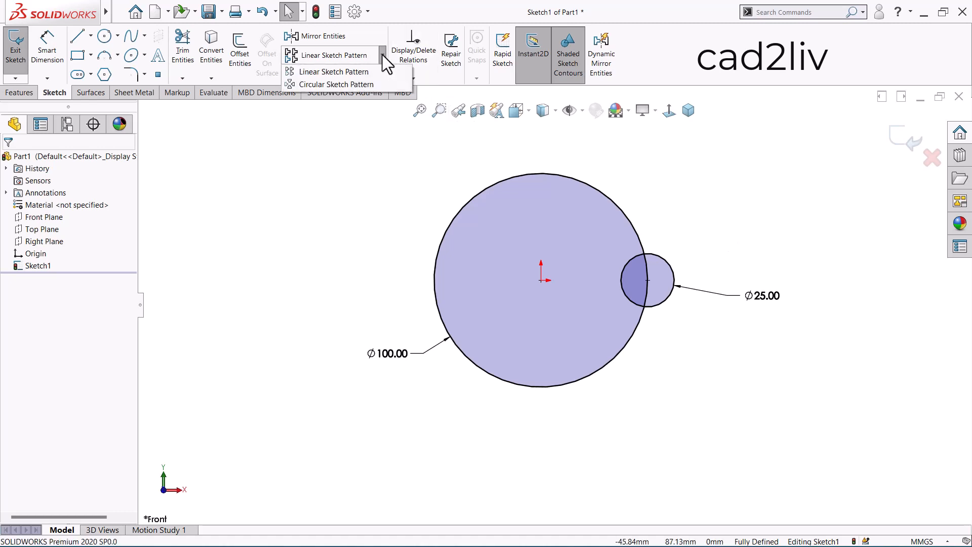
{"action": "left_click", "coordinate": [376, 85]}
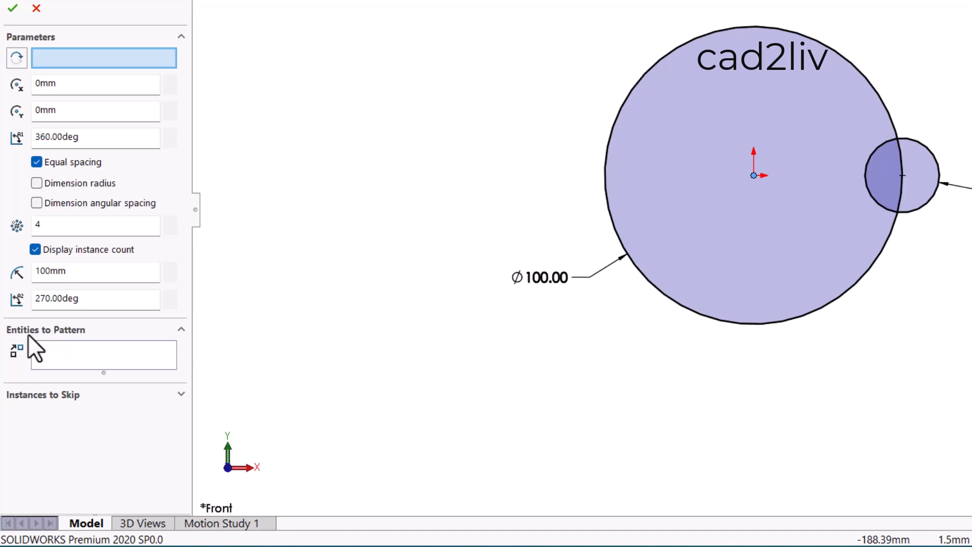
{"action": "left_click", "coordinate": [68, 350]}
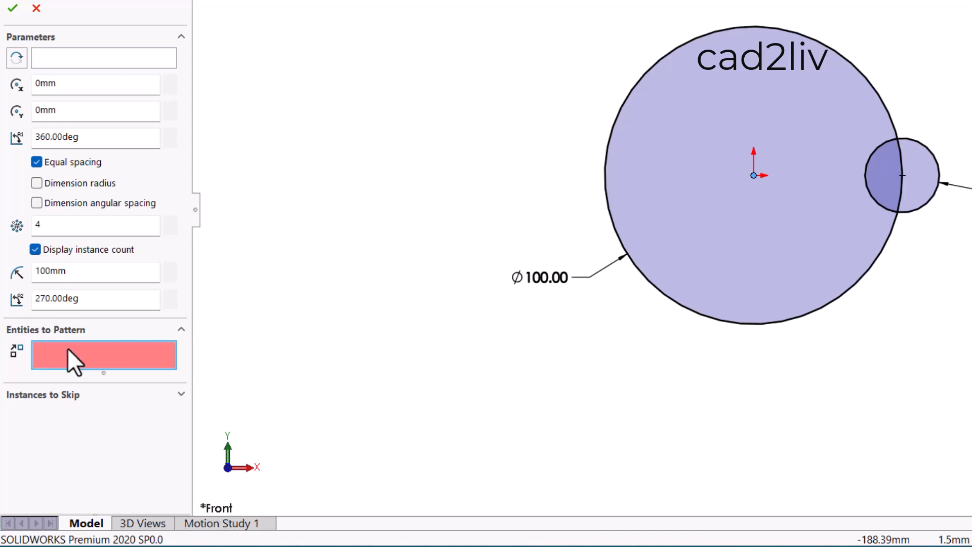
{"action": "left_click", "coordinate": [928, 153]}
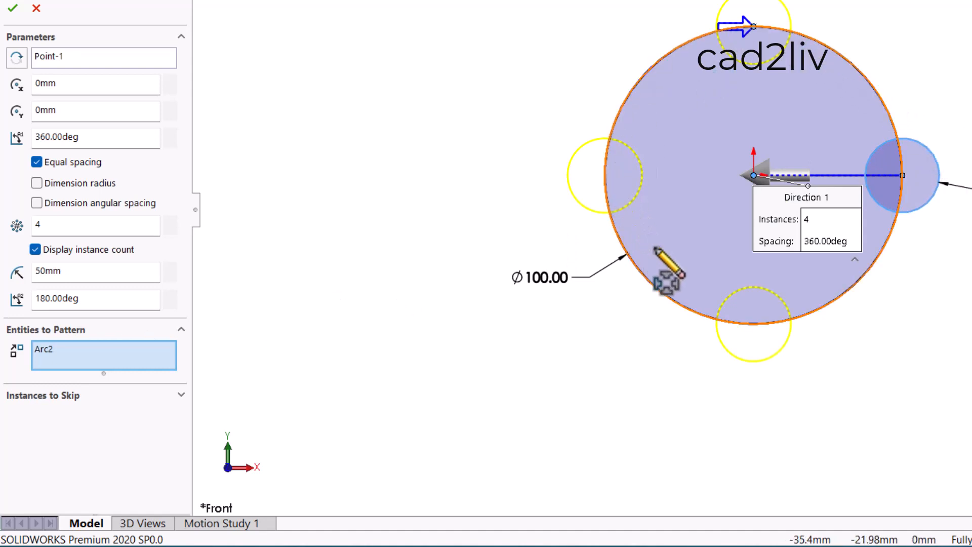
{"action": "left_click", "coordinate": [128, 57]}
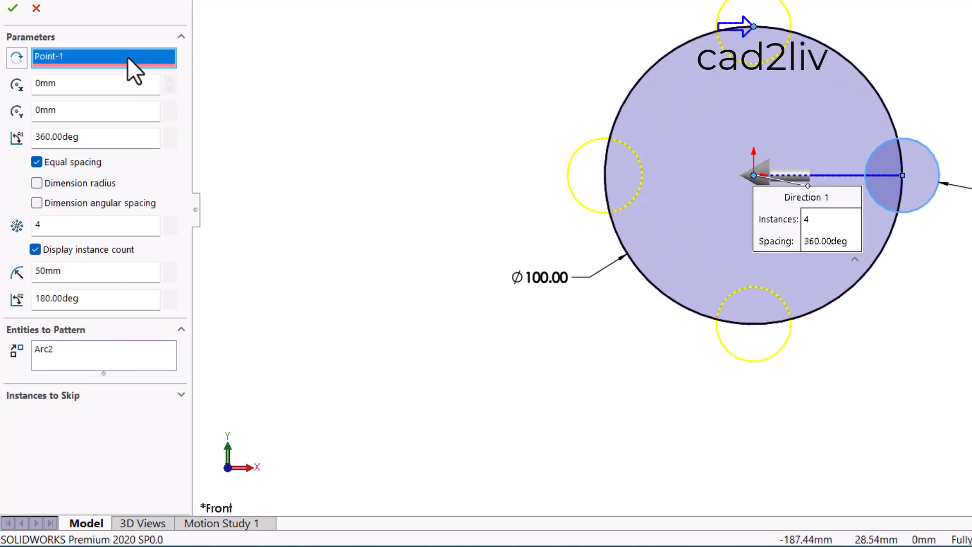
{"action": "left_click", "coordinate": [108, 84]}
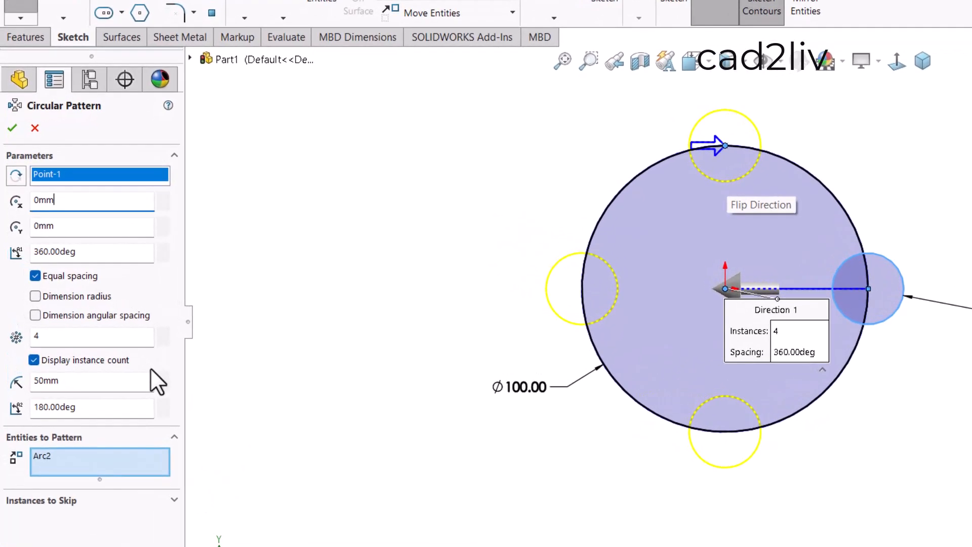
Step: Set the circular pattern's number of instances to 6
{"action": "left_click", "coordinate": [59, 335]}
{"action": "type", "text": "5"}
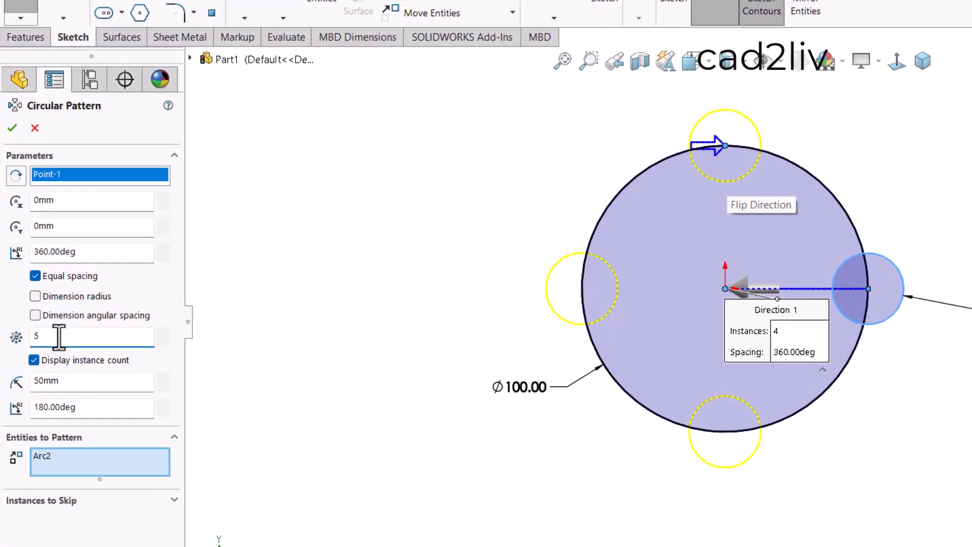
{"action": "type", "text": "6"}
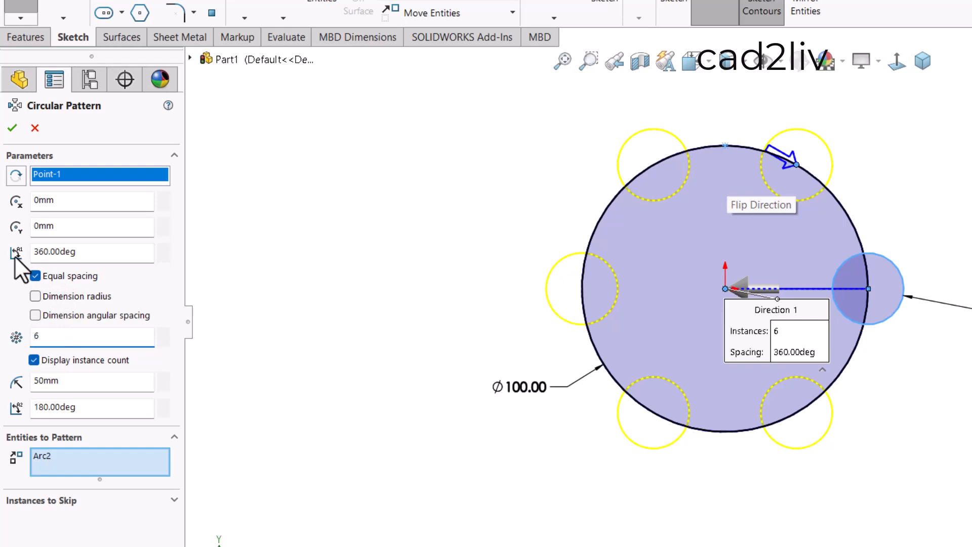
Step: Switch the pattern's equal spacing off and on again, and set the total angle to 270 degrees
{"action": "left_click", "coordinate": [35, 276]}
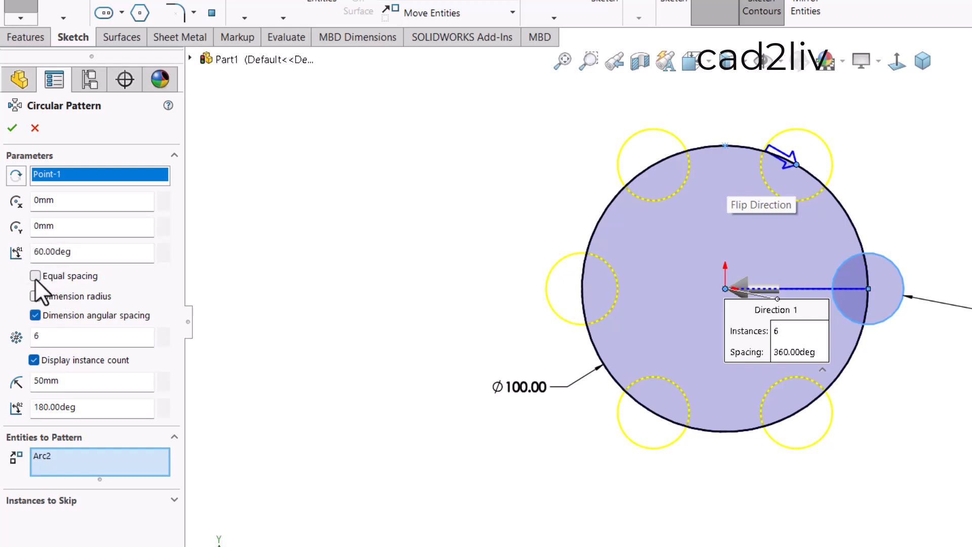
{"action": "left_click", "coordinate": [36, 276]}
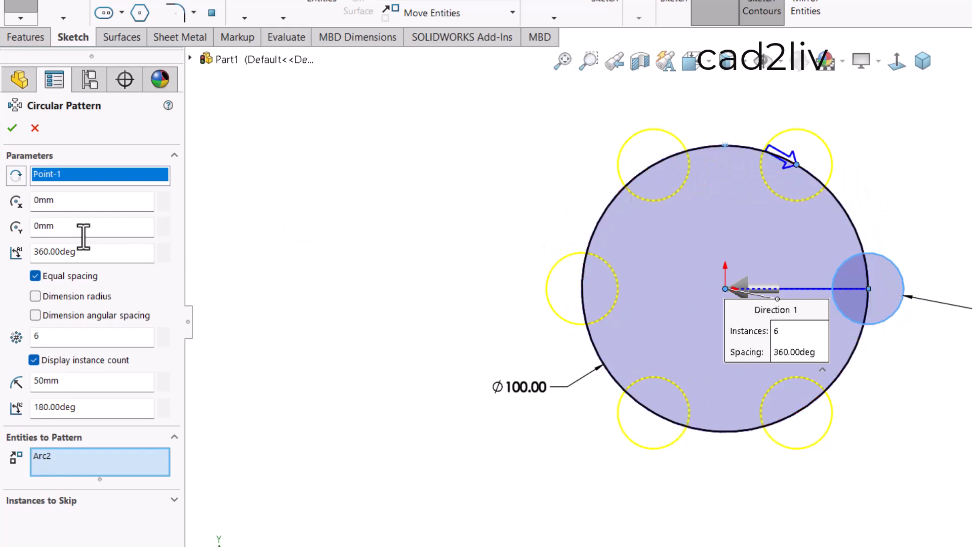
{"action": "double_click", "coordinate": [85, 251]}
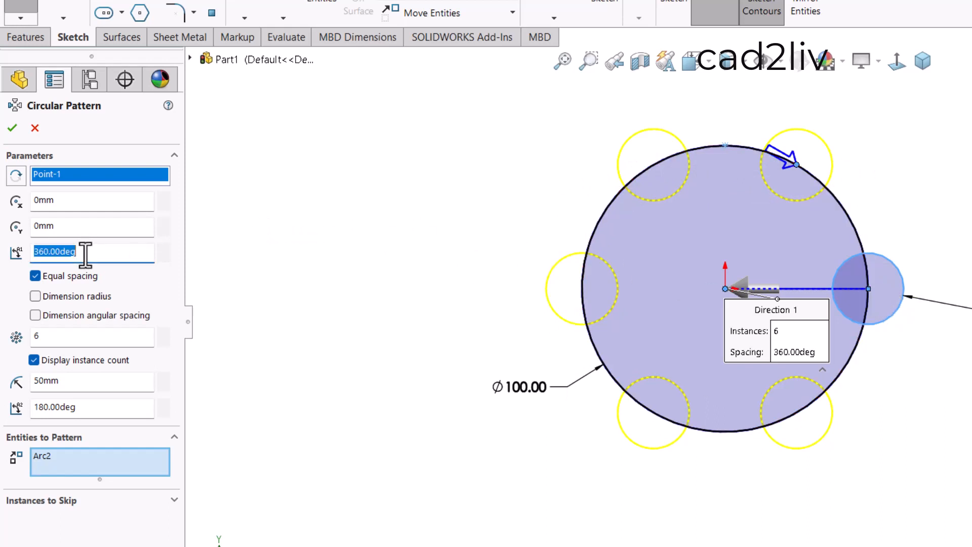
{"action": "type", "text": "2"}
{"action": "key", "text": "BackSpace"}
{"action": "type", "text": "270"}
{"action": "key", "text": "Return"}
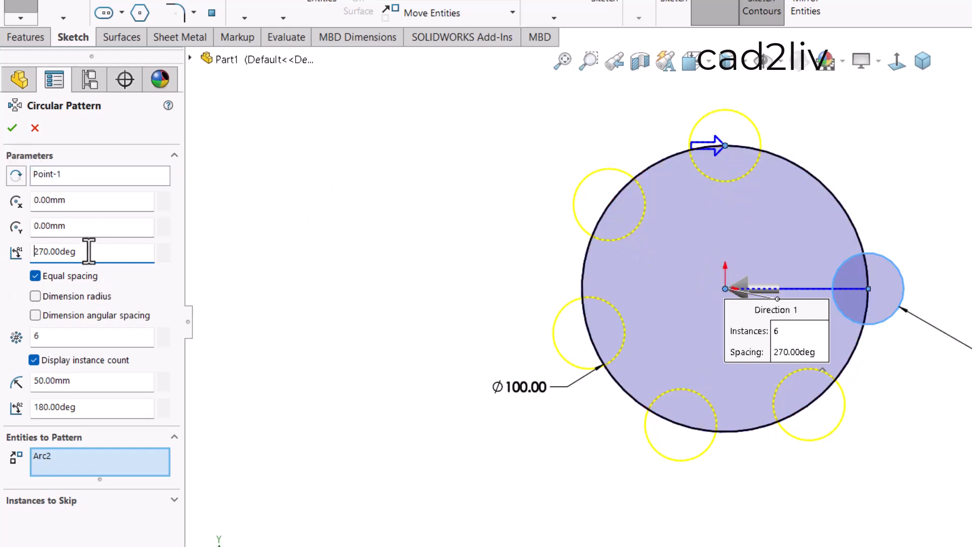
Step: Set the circular pattern's total angle back to 360 degrees
{"action": "left_click_drag", "start_coordinate": [89, 251], "coordinate": [32, 248]}
{"action": "type", "text": "360"}
{"action": "key", "text": "Return"}
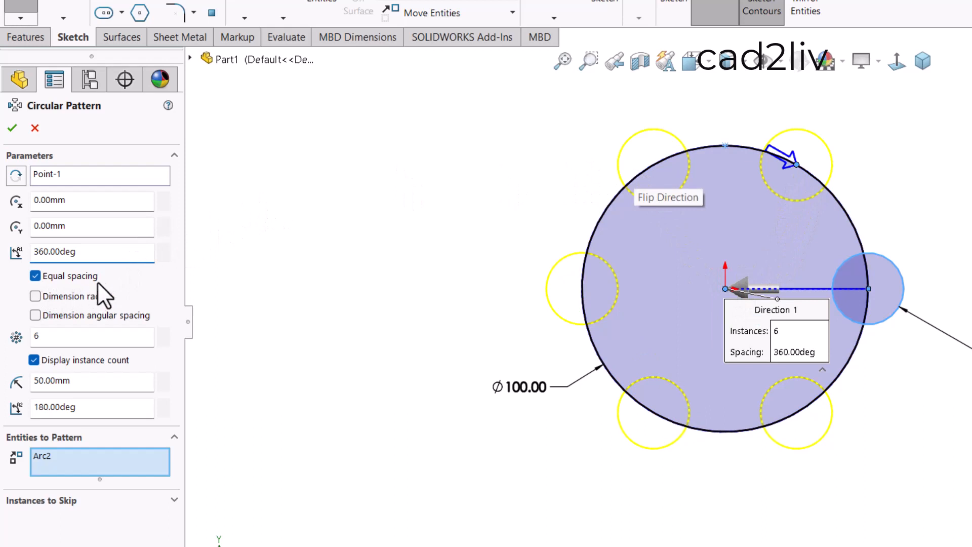
Step: Turn off equal spacing and set the angle between pattern instances to 50 degrees
{"action": "left_click", "coordinate": [35, 276]}
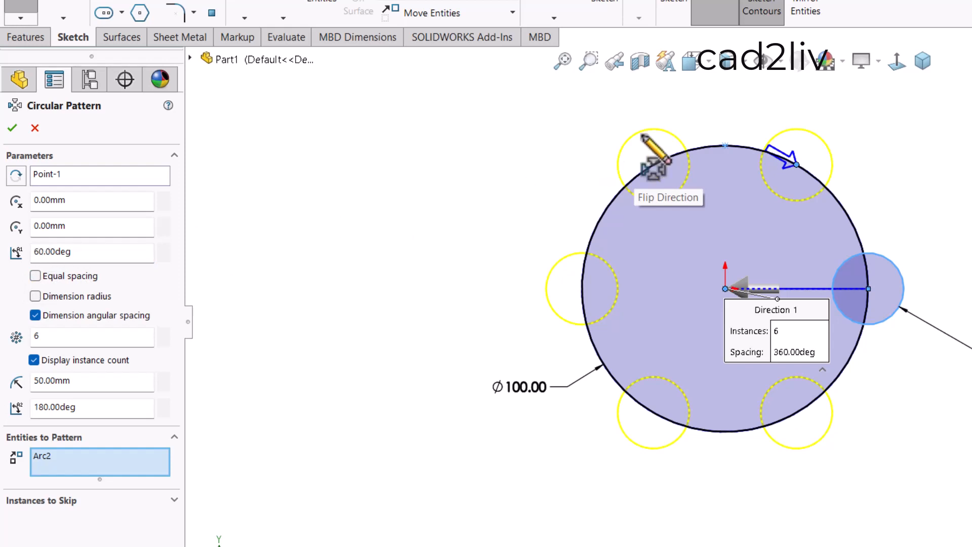
{"action": "double_click", "coordinate": [78, 250]}
{"action": "type", "text": "50"}
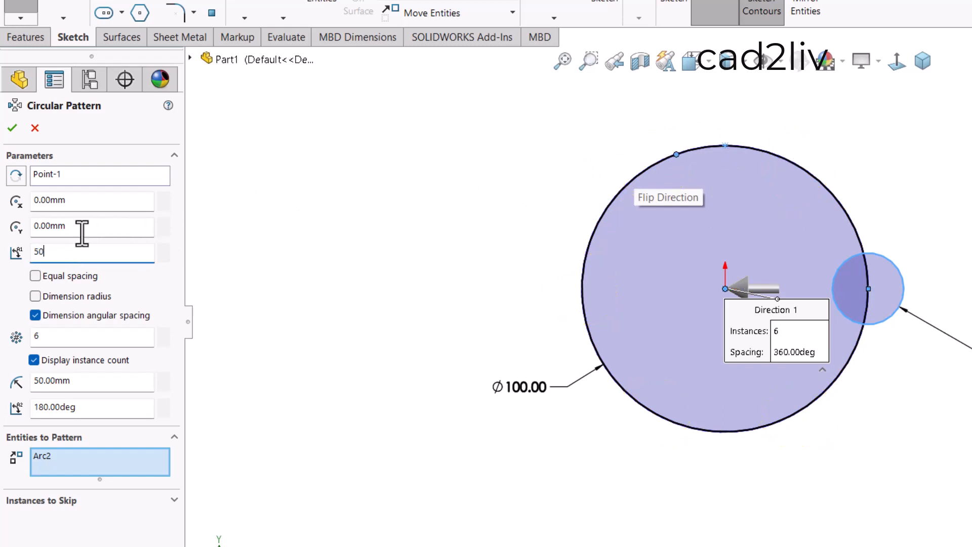
{"action": "key", "text": "Return"}
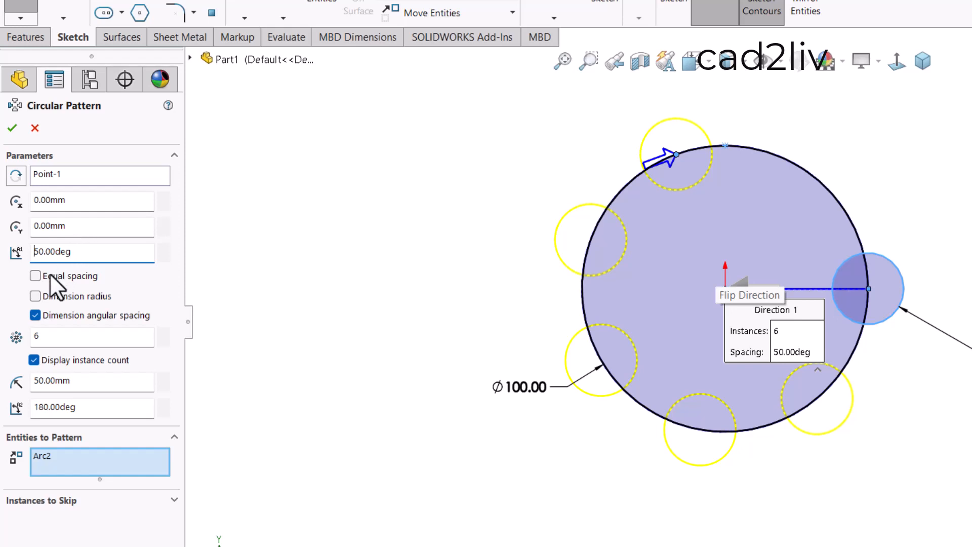
Step: Turn equal spacing back on and set the pattern's total angle to 360 degrees
{"action": "left_click", "coordinate": [35, 276]}
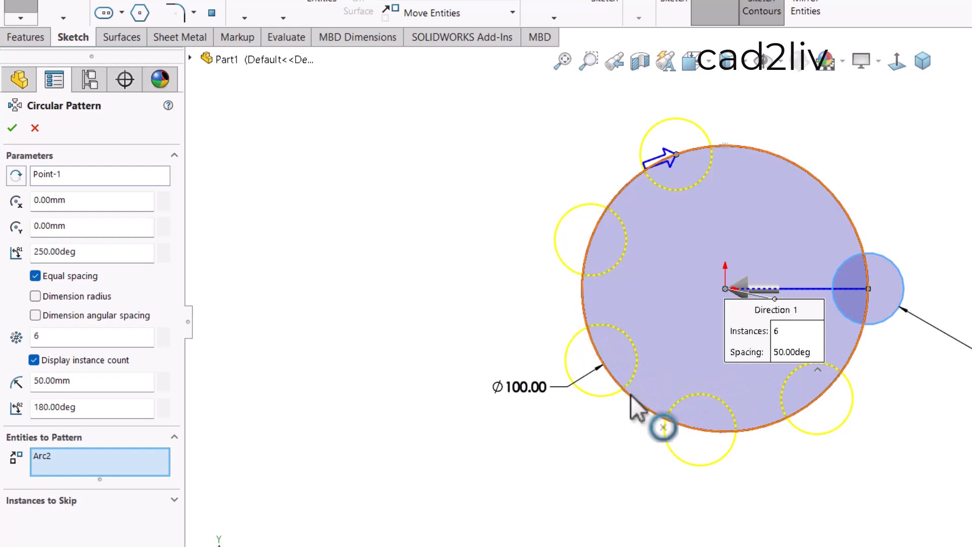
{"action": "double_click", "coordinate": [84, 255]}
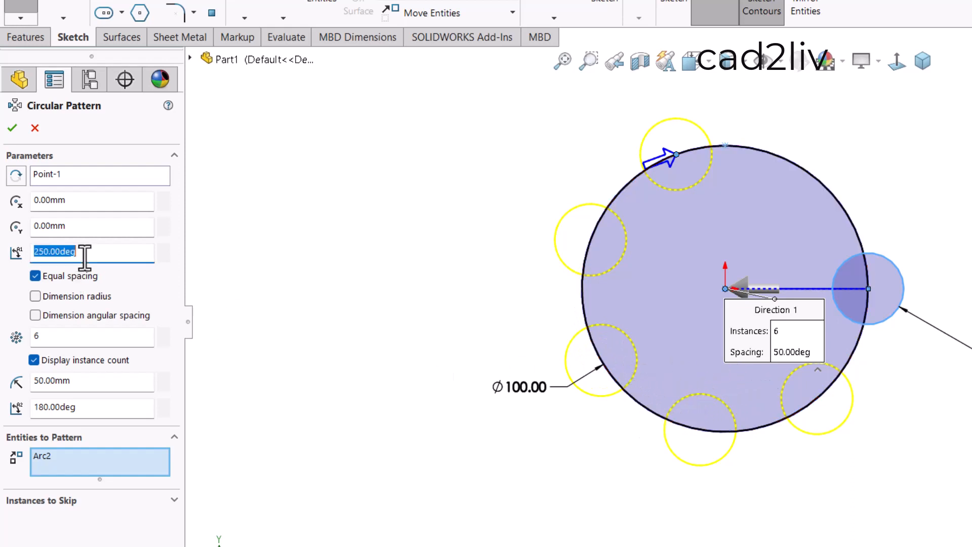
{"action": "type", "text": "360"}
{"action": "key", "text": "Return"}
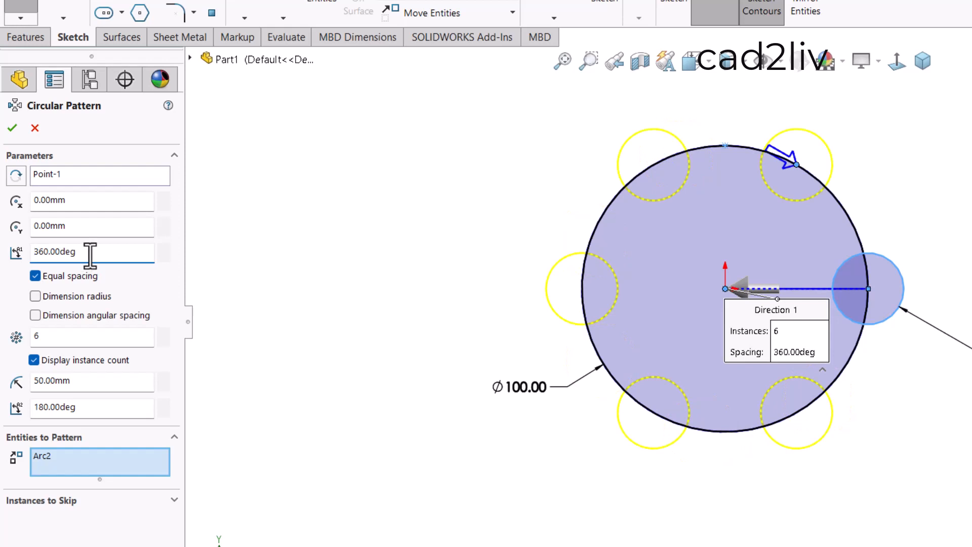
Step: Enable the Dimension radius option for the circular pattern, leaving Dimension angular spacing off
{"action": "left_click", "coordinate": [34, 297]}
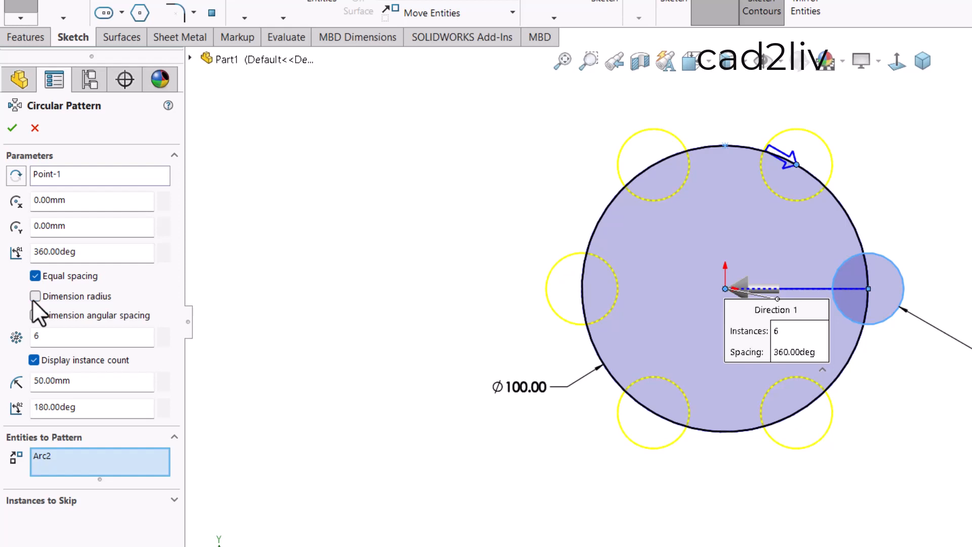
{"action": "left_click", "coordinate": [32, 298]}
{"action": "left_click", "coordinate": [32, 298]}
{"action": "left_click", "coordinate": [34, 318]}
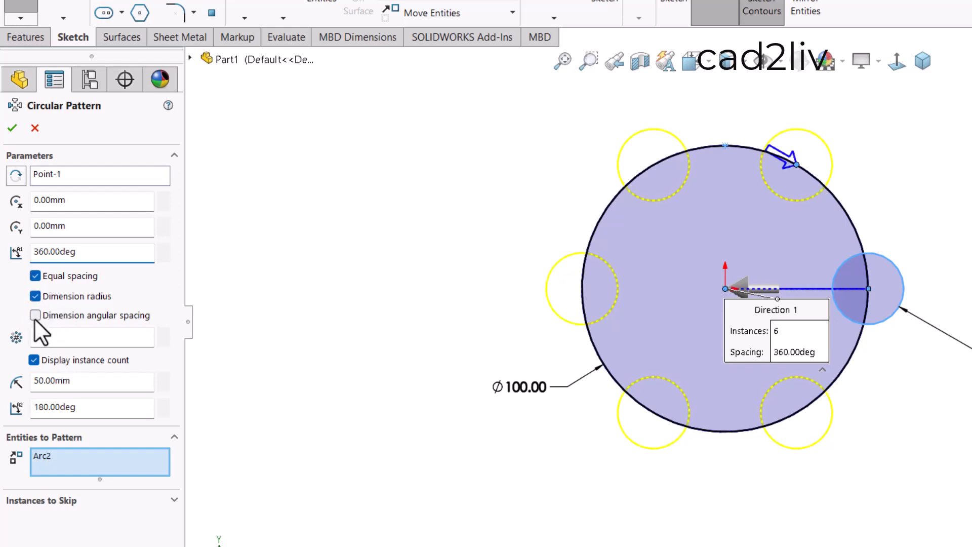
Step: Enable Dimension angular spacing for the circular pattern and set the number of instances to 8
{"action": "left_click", "coordinate": [34, 318]}
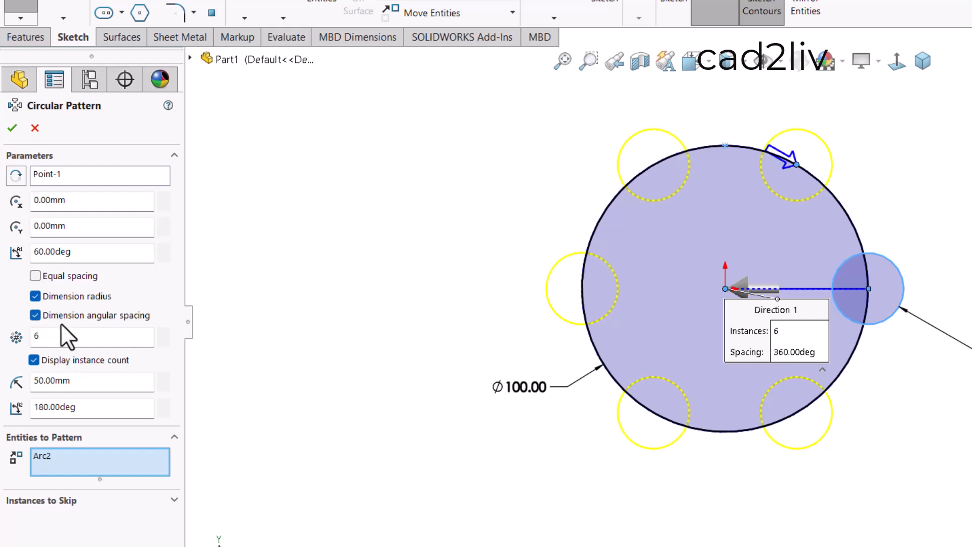
{"action": "double_click", "coordinate": [107, 252]}
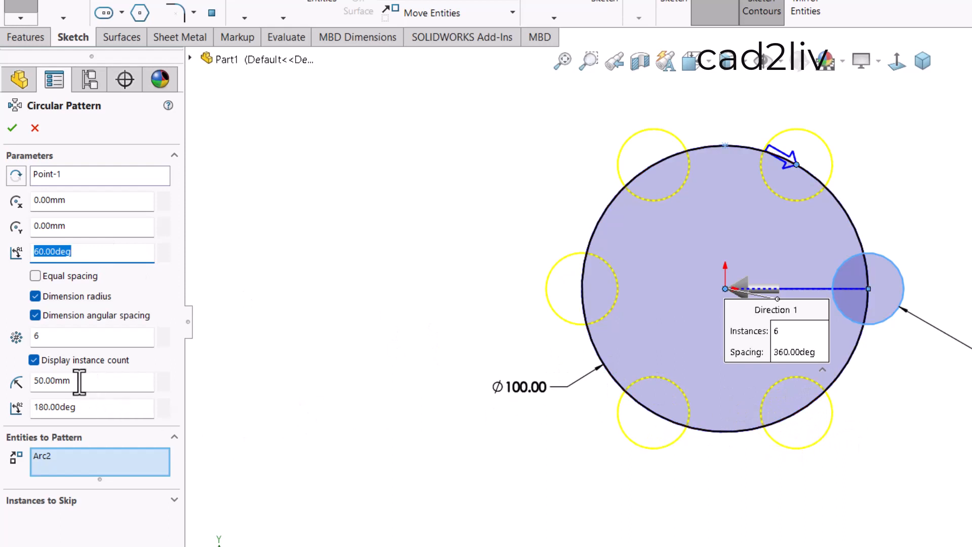
{"action": "double_click", "coordinate": [60, 337]}
{"action": "type", "text": "8"}
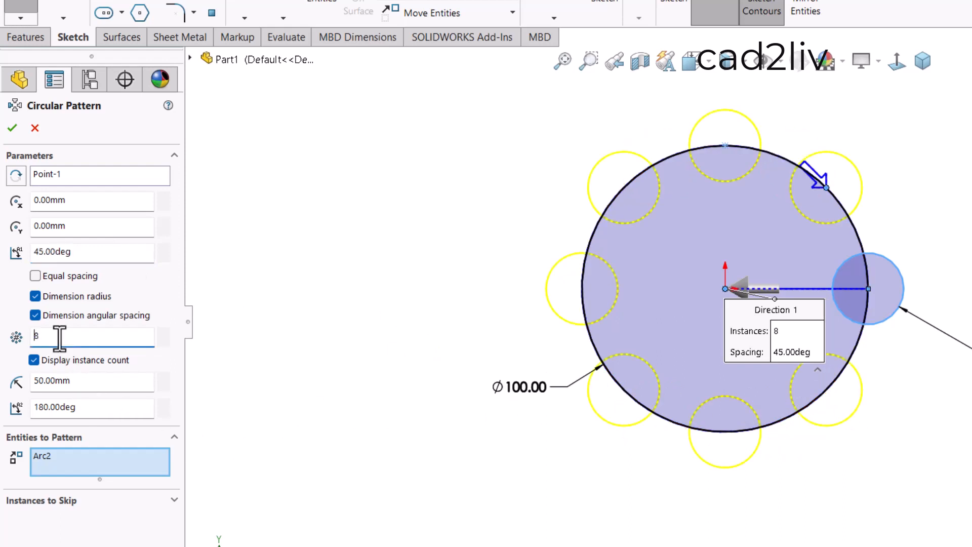
Step: Enter 360/8 as the angle between instances, and turn equal spacing back on for the circular pattern
{"action": "double_click", "coordinate": [98, 253]}
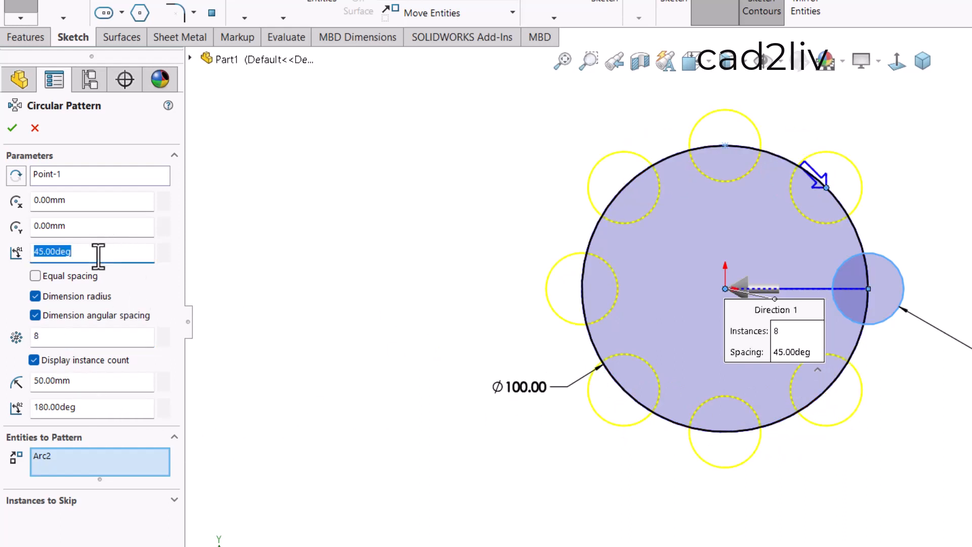
{"action": "type", "text": "360/8"}
{"action": "key", "text": "Return"}
{"action": "left_click", "coordinate": [38, 275]}
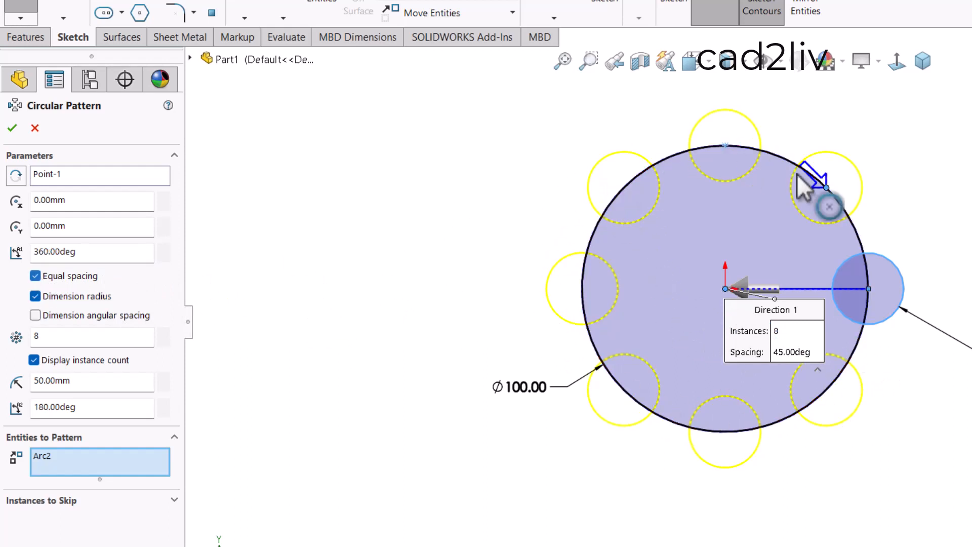
Step: Set the number of instances in the equally spaced 360-degree circular pattern to 10
{"action": "double_click", "coordinate": [107, 252]}
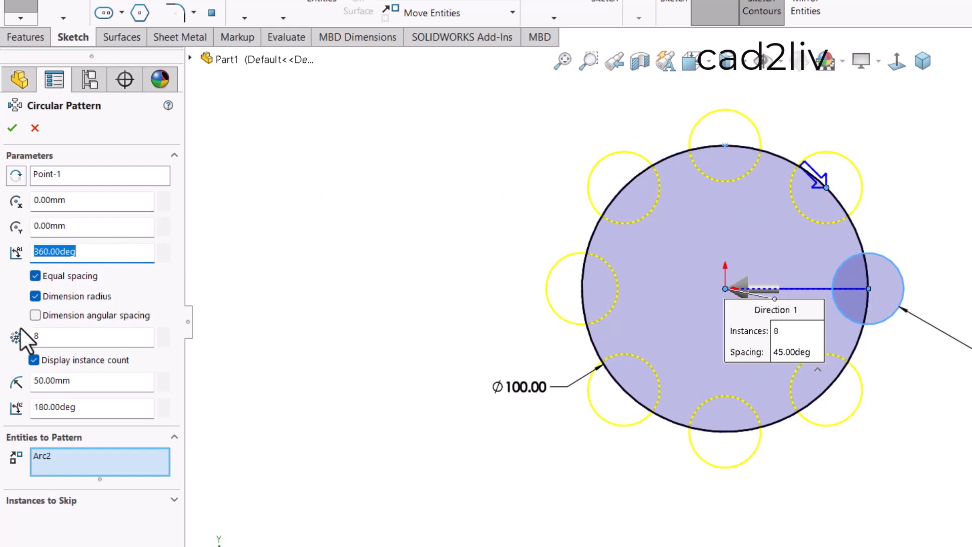
{"action": "double_click", "coordinate": [49, 337]}
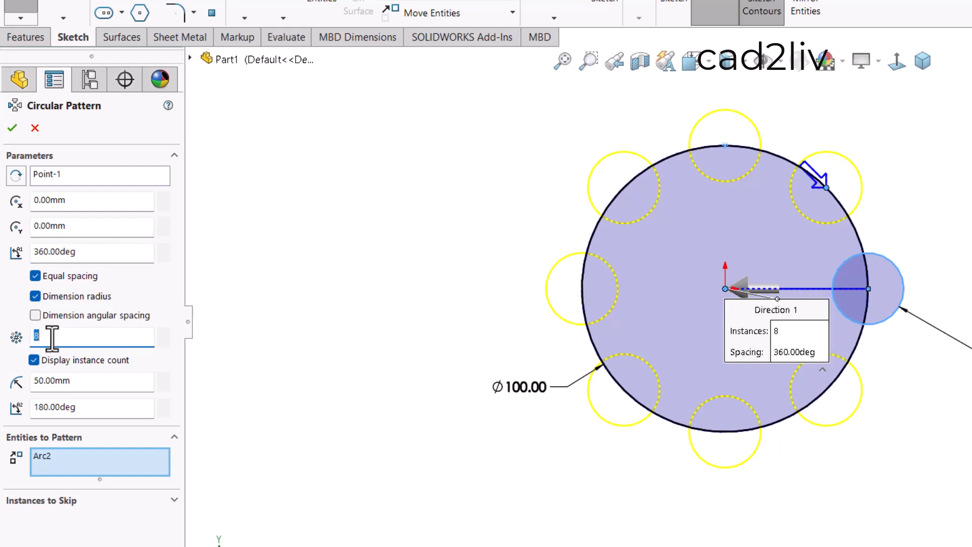
{"action": "type", "text": "10"}
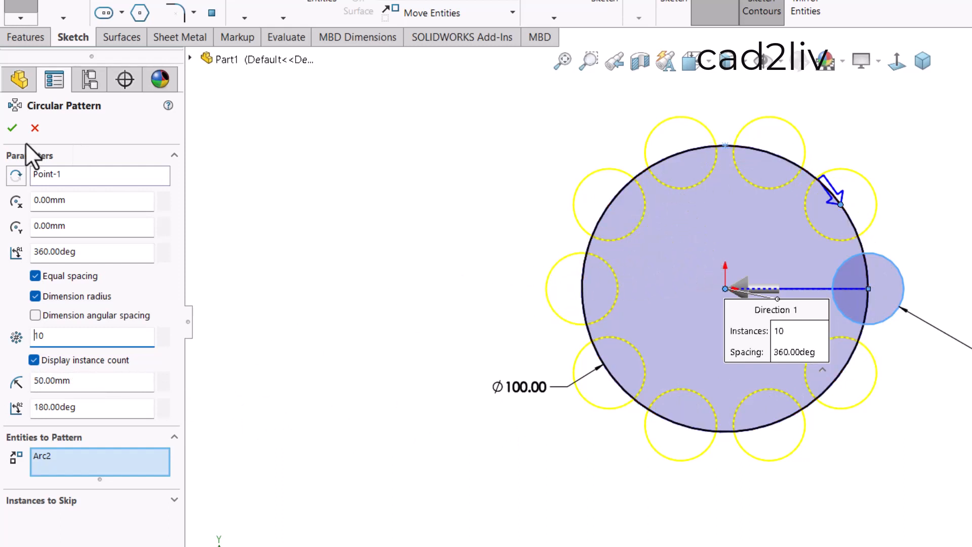
Step: Set the circular pattern's radius to 70 mm
{"action": "left_click", "coordinate": [82, 383]}
{"action": "double_click", "coordinate": [82, 384]}
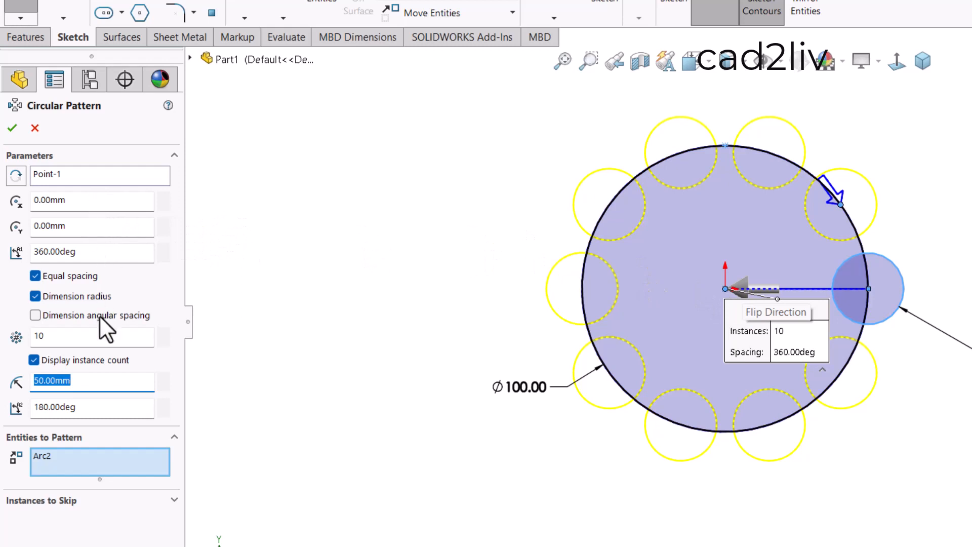
{"action": "type", "text": "70"}
{"action": "key", "text": "Return"}
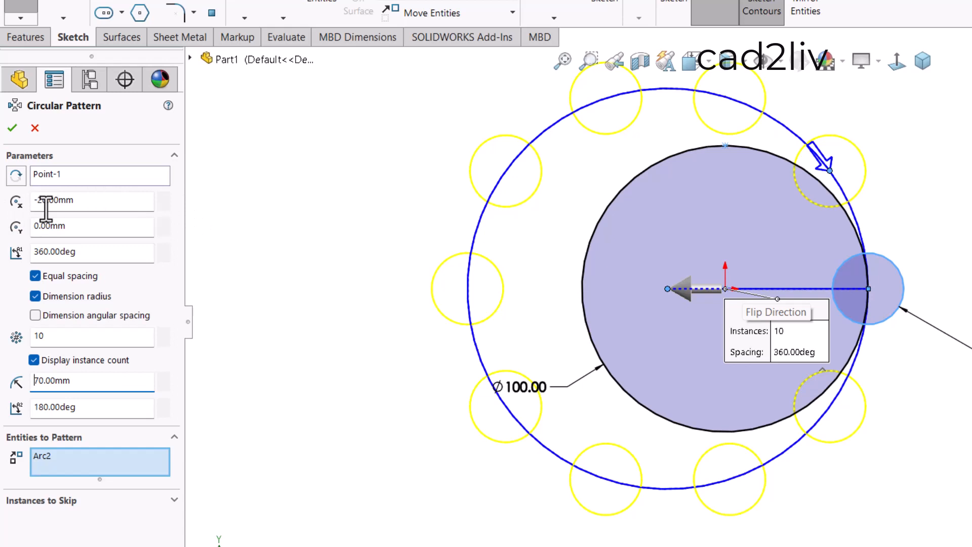
Step: Set the circular pattern's arc angle to 170 degrees and examine the shifted preview against the 100 mm circle
{"action": "double_click", "coordinate": [95, 405]}
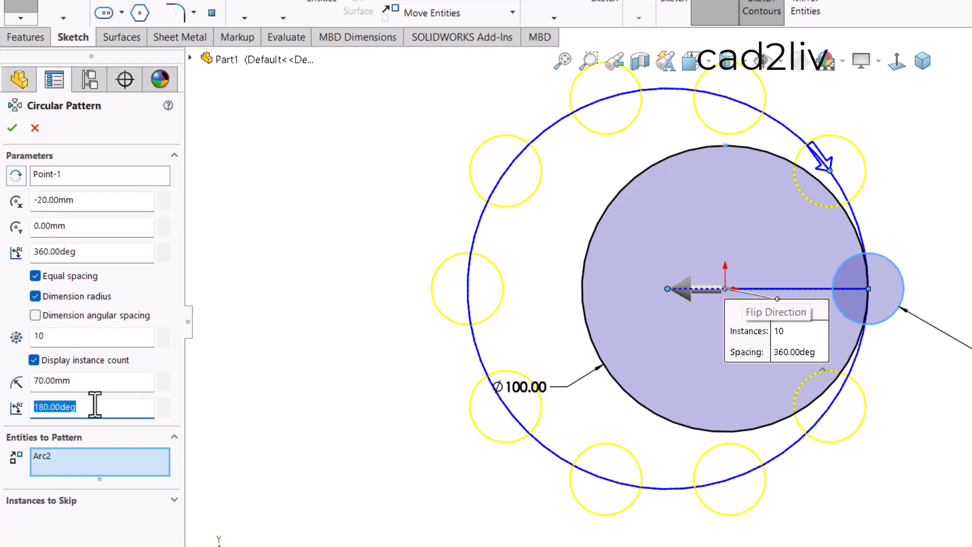
{"action": "type", "text": "170"}
{"action": "key", "text": "Return"}
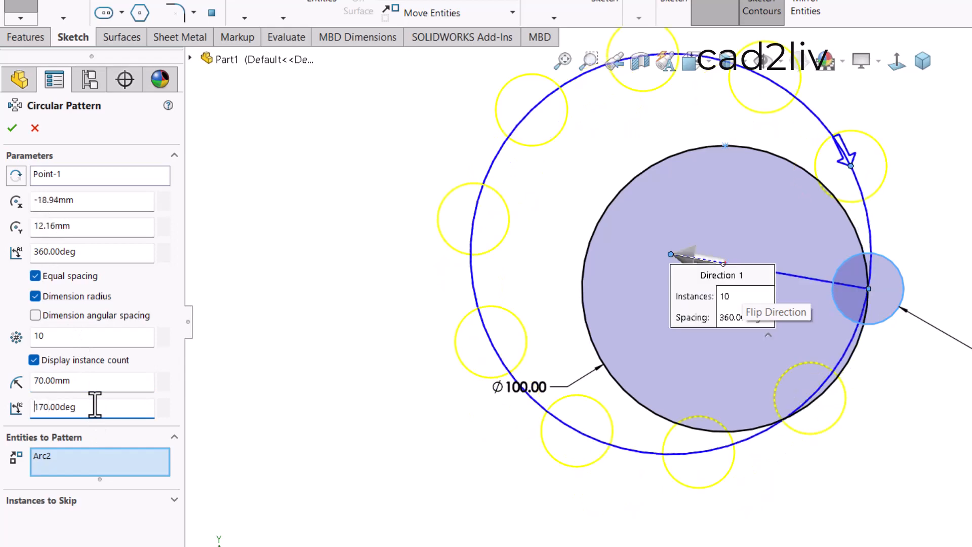
{"action": "scroll", "coordinate": [605, 248], "scroll_direction": "down", "scroll_amount": 3}
{"action": "scroll", "coordinate": [602, 253], "scroll_direction": "up", "scroll_amount": 4}
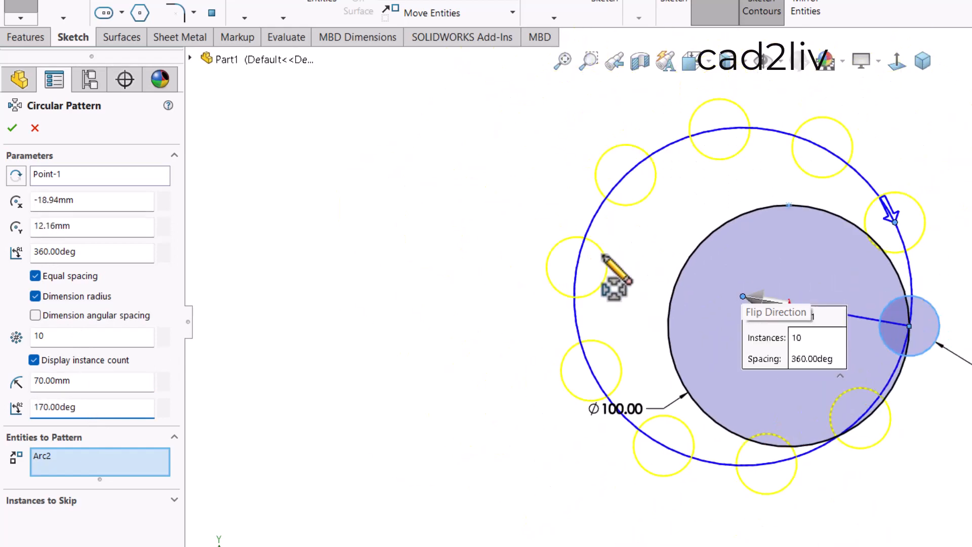
{"action": "scroll", "coordinate": [937, 212], "scroll_direction": "down", "scroll_amount": 3}
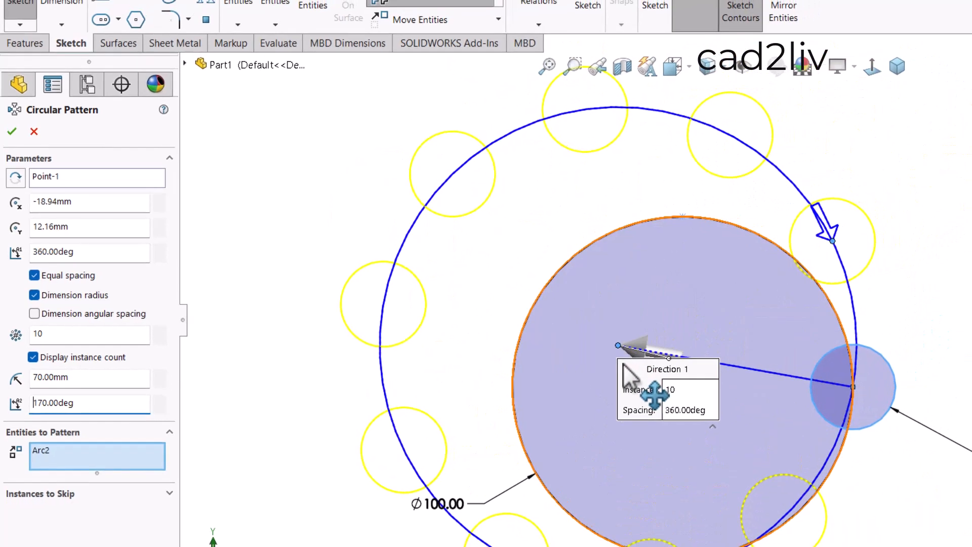
{"action": "scroll", "coordinate": [616, 285], "scroll_direction": "up", "scroll_amount": 2}
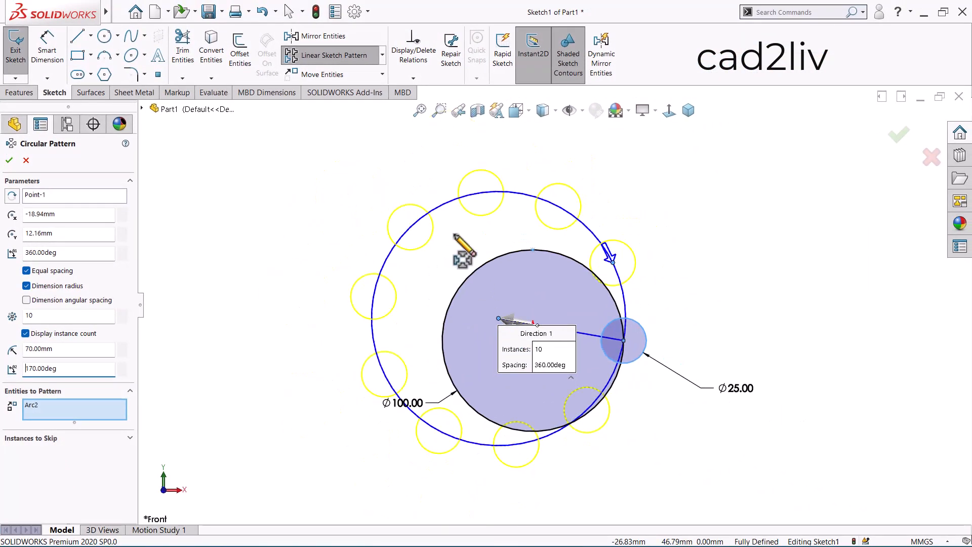
{"action": "scroll", "coordinate": [458, 237], "scroll_direction": "up", "scroll_amount": 1}
{"action": "scroll", "coordinate": [580, 372], "scroll_direction": "down", "scroll_amount": 1}
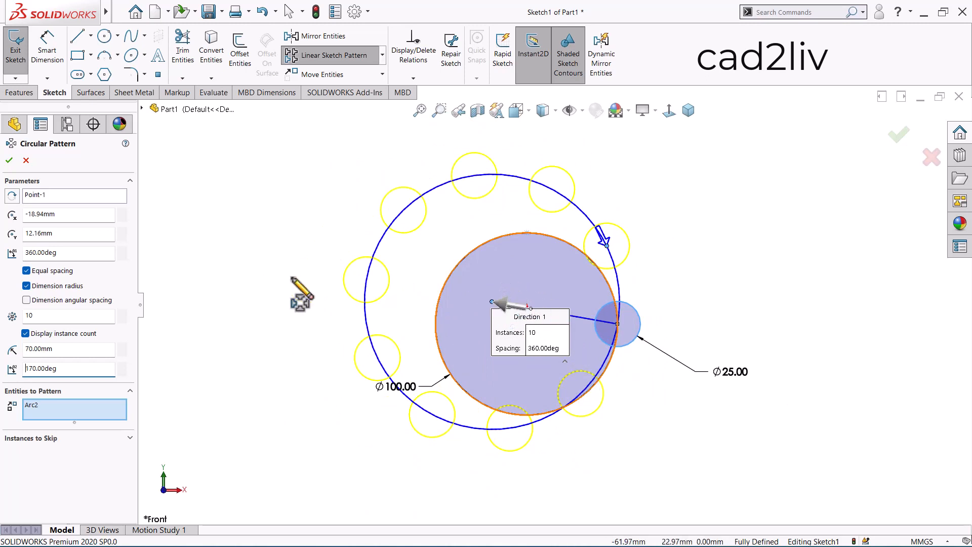
Step: Set the circular pattern's radius back to 50 mm and its arc angle back to 180 degrees
{"action": "left_click", "coordinate": [93, 348]}
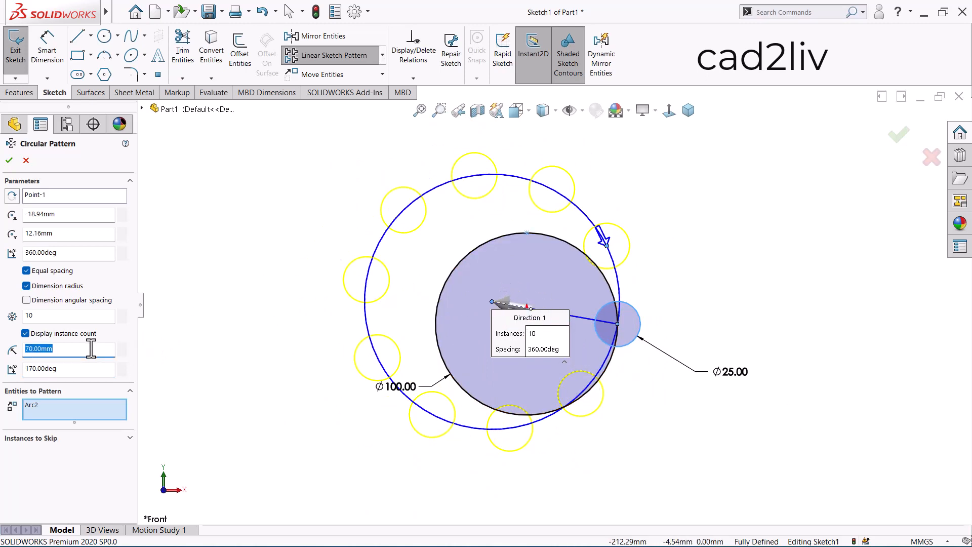
{"action": "type", "text": "50"}
{"action": "key", "text": "Return"}
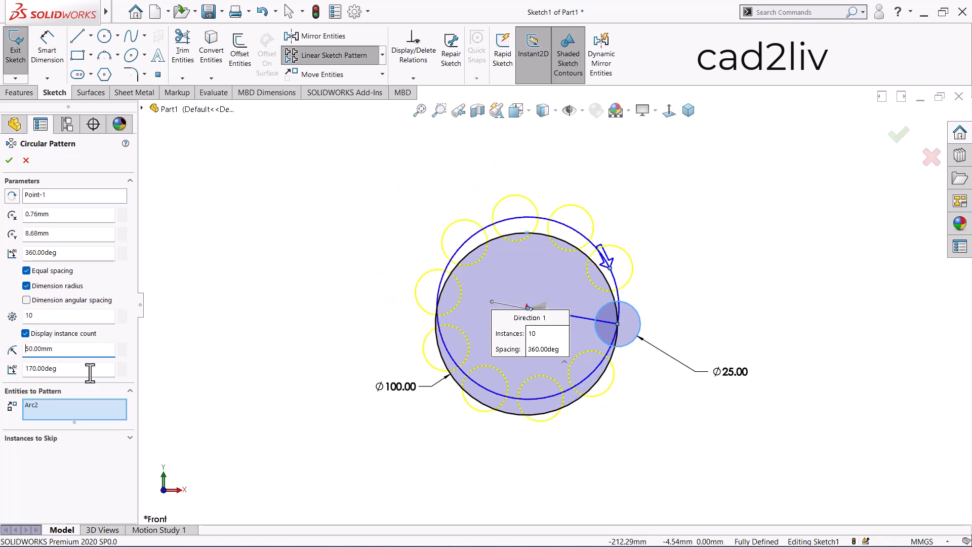
{"action": "left_click", "coordinate": [84, 370]}
{"action": "double_click", "coordinate": [85, 370]}
{"action": "type", "text": "180"}
{"action": "key", "text": "Return"}
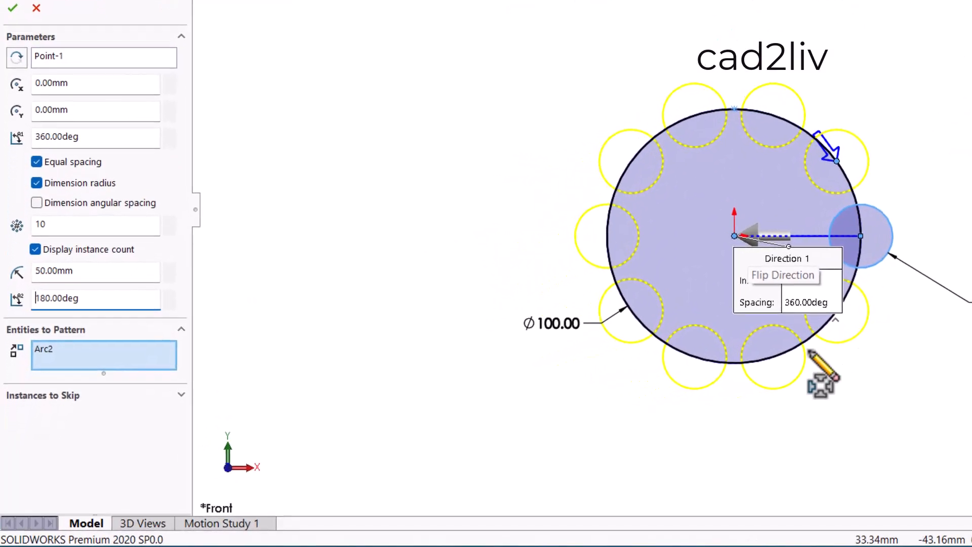
Step: Skip instance 6 of the circular pattern, on the left side of the 100 mm circle
{"action": "scroll", "coordinate": [658, 283], "scroll_direction": "down", "scroll_amount": 2}
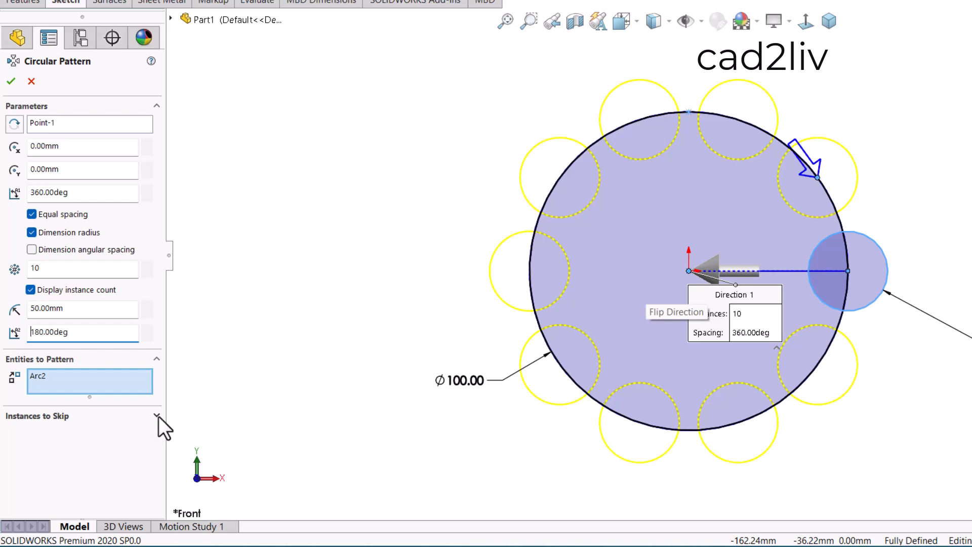
{"action": "left_click", "coordinate": [157, 416]}
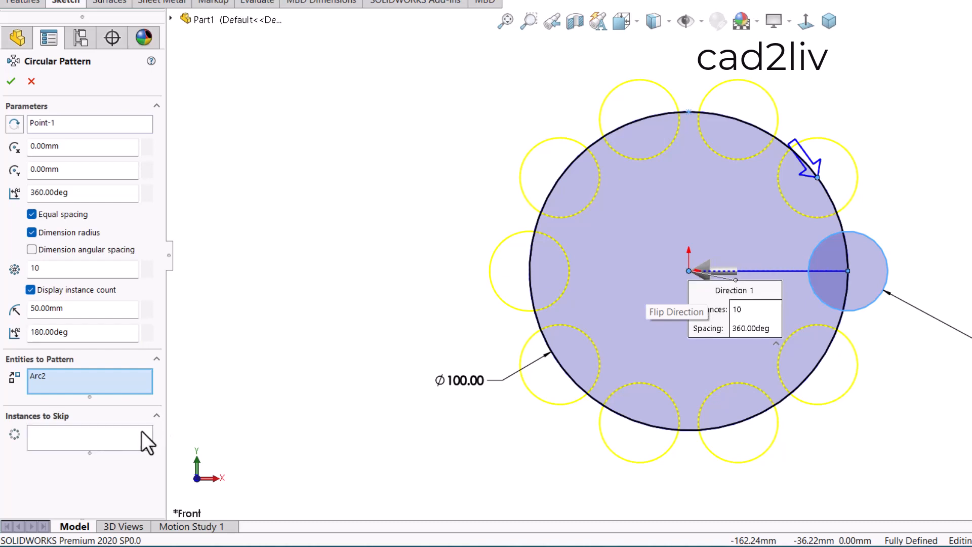
{"action": "left_click", "coordinate": [141, 430]}
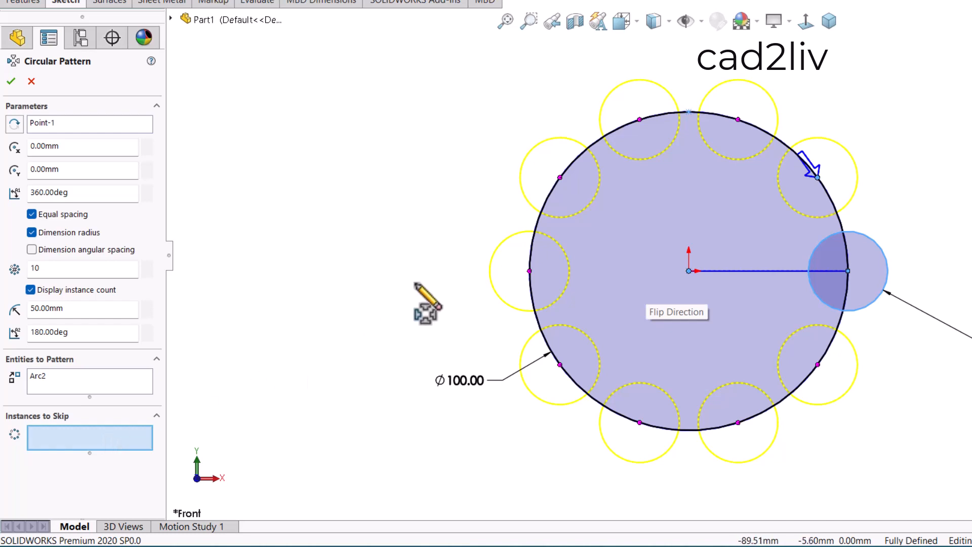
{"action": "scroll", "coordinate": [526, 271], "scroll_direction": "down", "scroll_amount": 4}
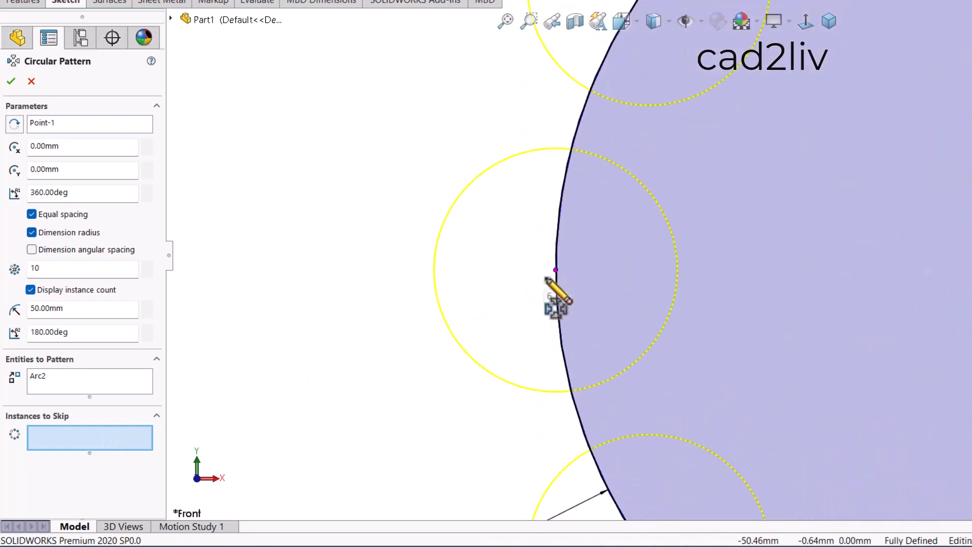
{"action": "scroll", "coordinate": [631, 259], "scroll_direction": "up", "scroll_amount": 2}
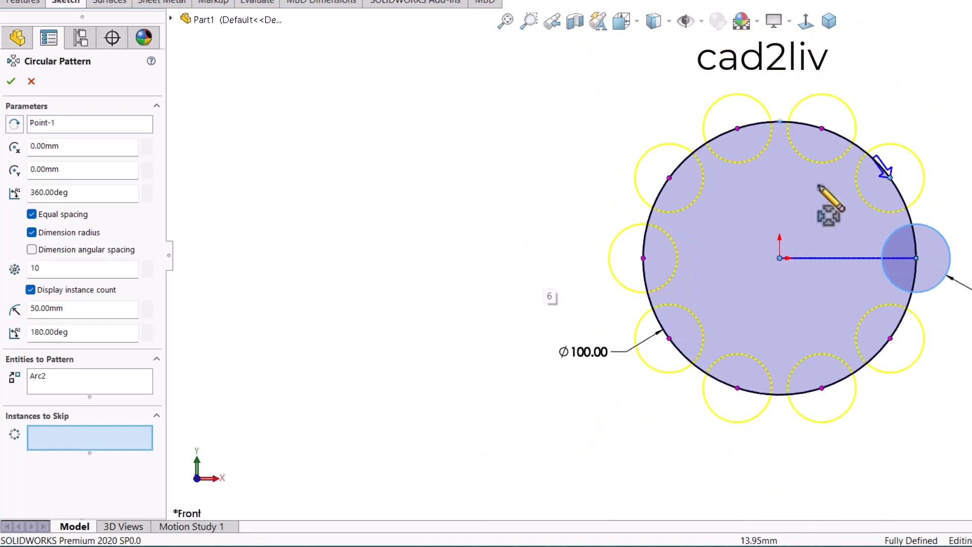
{"action": "scroll", "coordinate": [814, 140], "scroll_direction": "down", "scroll_amount": 2}
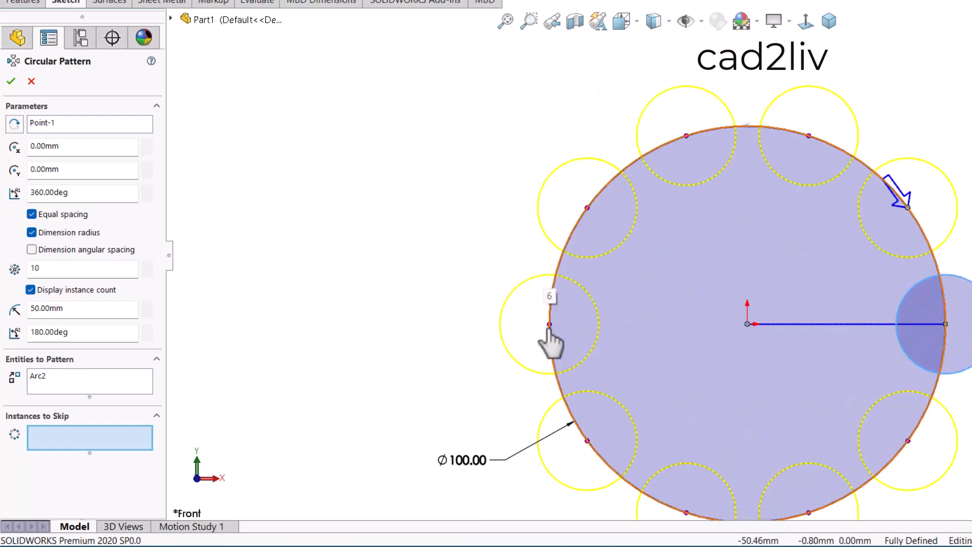
{"action": "scroll", "coordinate": [528, 282], "scroll_direction": "up", "scroll_amount": 2}
{"action": "scroll", "coordinate": [894, 438], "scroll_direction": "down", "scroll_amount": 2}
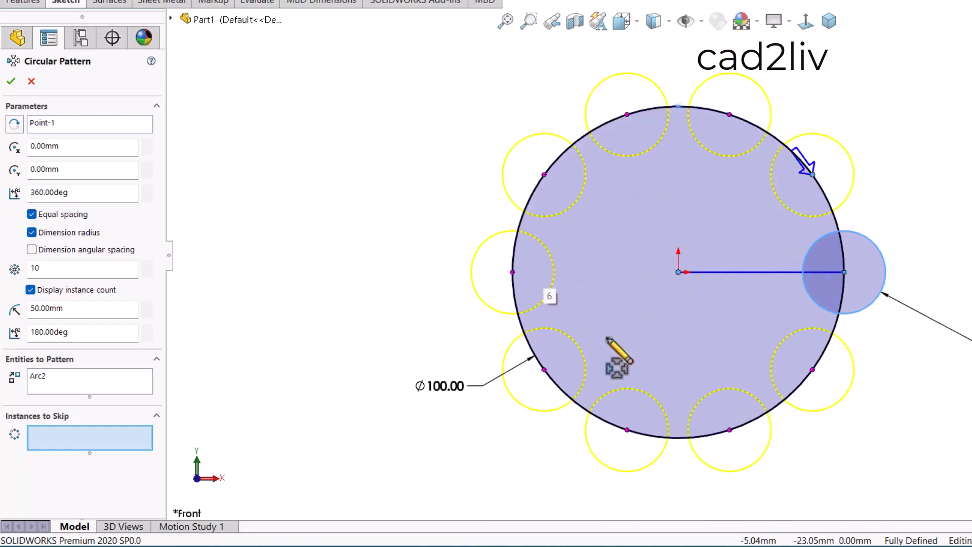
{"action": "left_click", "coordinate": [513, 273]}
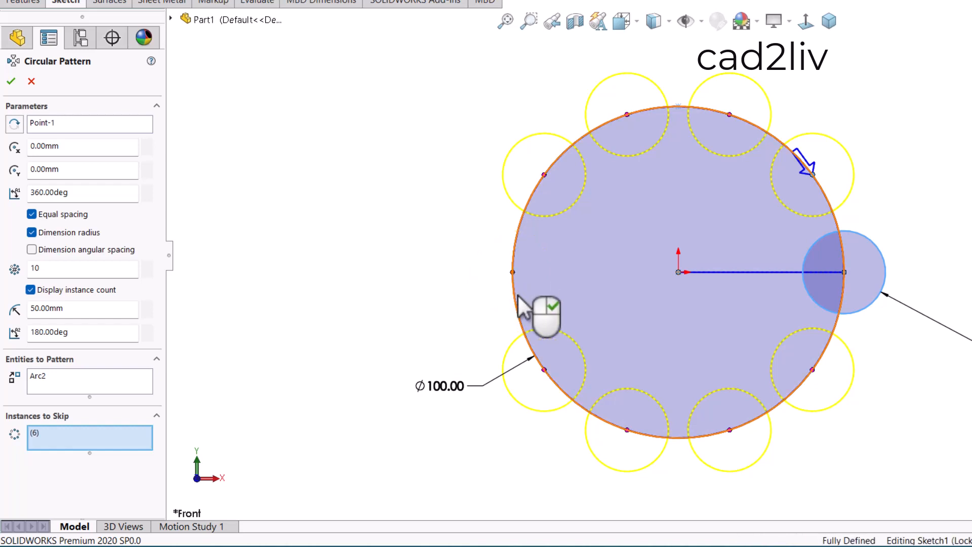
Step: Skip instance 5 and the instance at the lower right of the 100 mm circle, and accept the circular pattern
{"action": "left_click", "coordinate": [545, 369]}
{"action": "scroll", "coordinate": [467, 326], "scroll_direction": "up", "scroll_amount": 2}
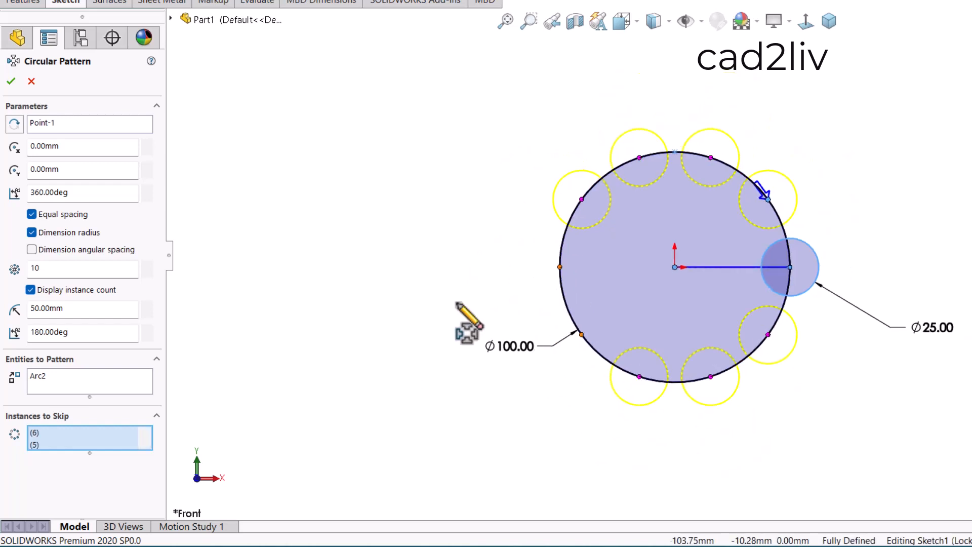
{"action": "scroll", "coordinate": [860, 402], "scroll_direction": "down", "scroll_amount": 1}
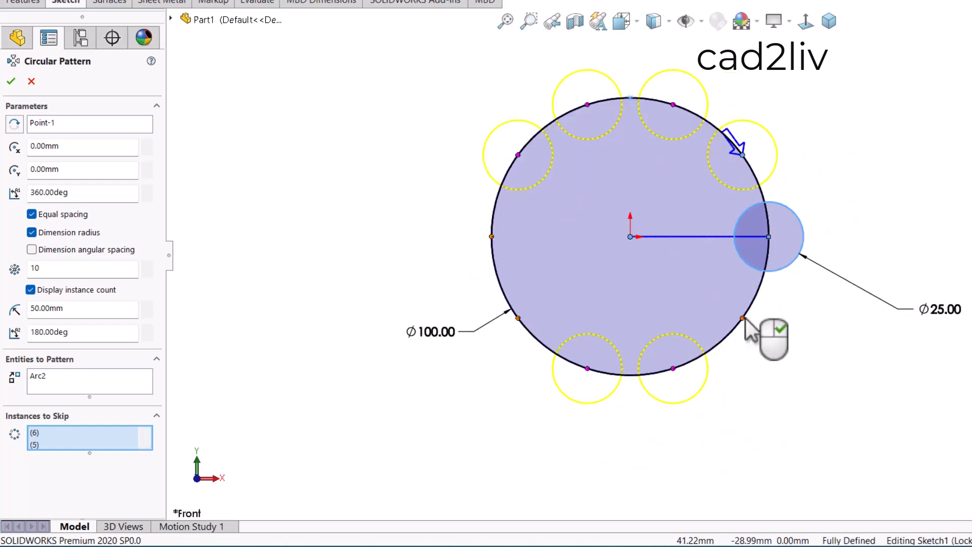
{"action": "left_click", "coordinate": [741, 320]}
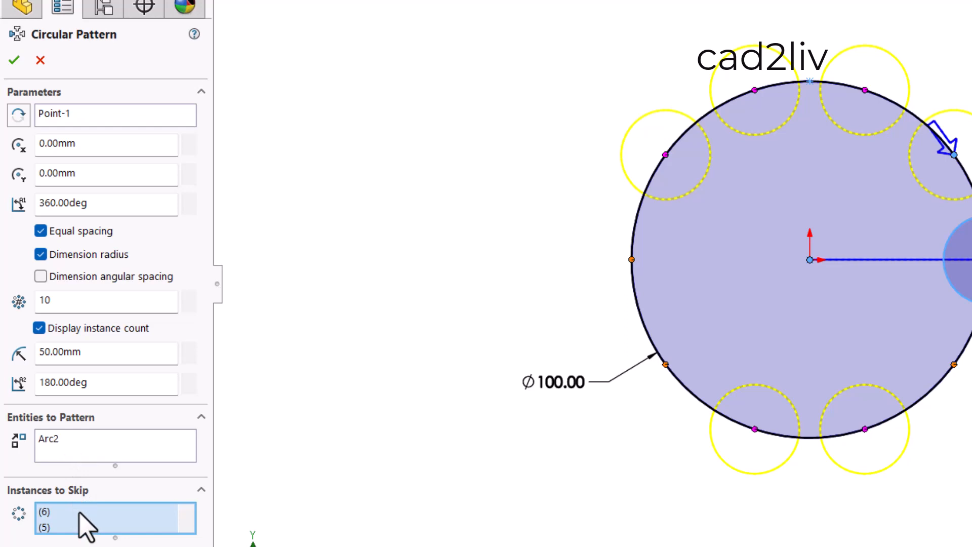
{"action": "left_click", "coordinate": [15, 60]}
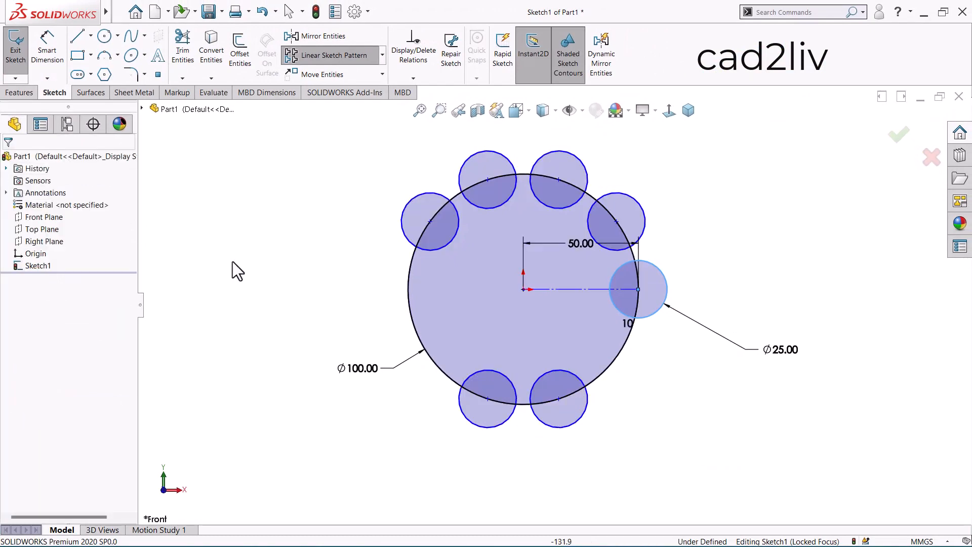
Step: Sketch a circle about 114 mm in diameter in the empty area above and to the right of the patterned circles
{"action": "scroll", "coordinate": [296, 277], "scroll_direction": "up", "scroll_amount": 4}
{"action": "scroll", "coordinate": [787, 269], "scroll_direction": "down", "scroll_amount": 2}
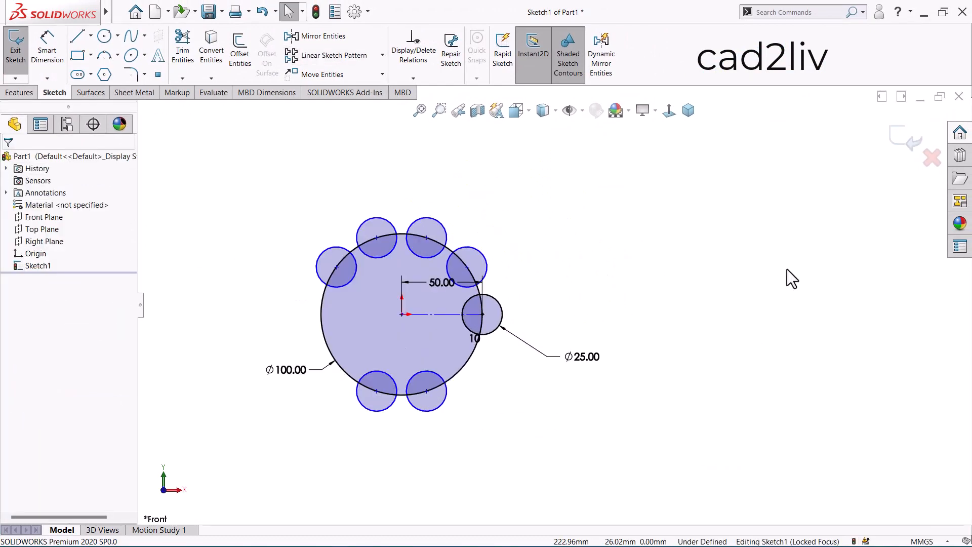
{"action": "left_click", "coordinate": [104, 36]}
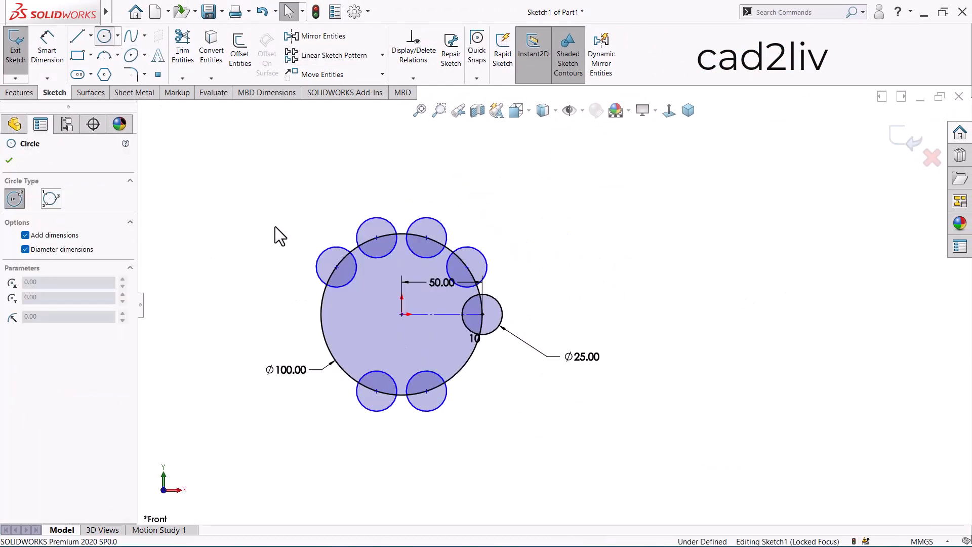
{"action": "scroll", "coordinate": [633, 226], "scroll_direction": "up", "scroll_amount": 4}
{"action": "left_click", "coordinate": [533, 283]}
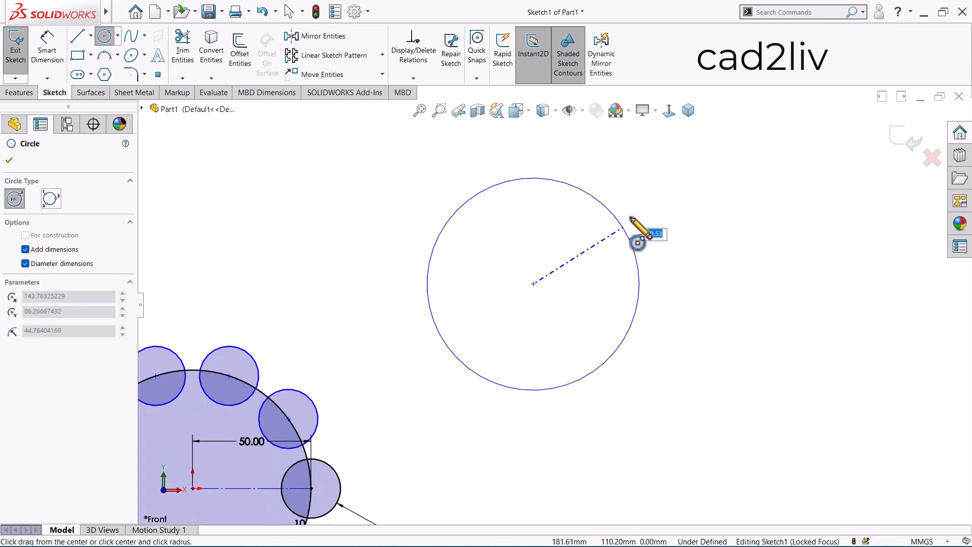
{"action": "left_click", "coordinate": [641, 202]}
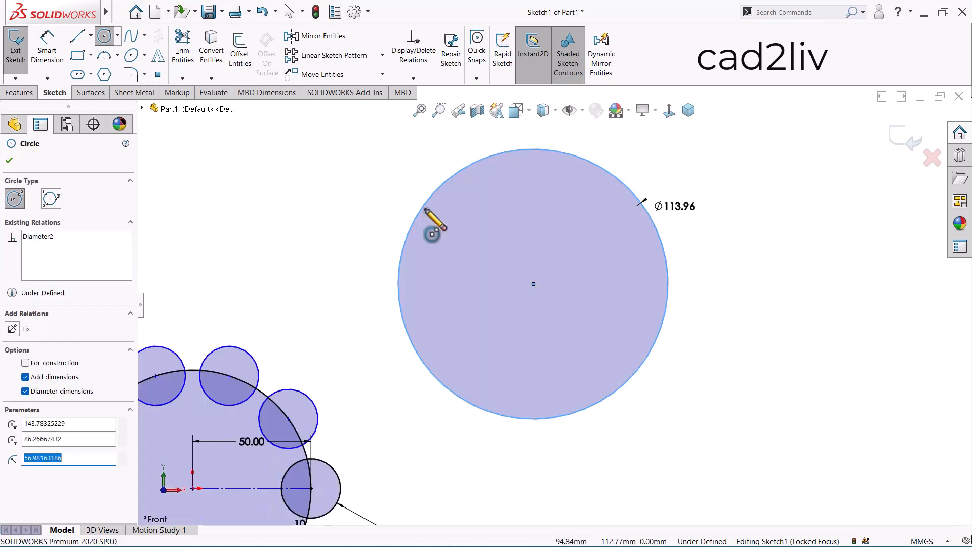
Step: Sketch a circle about 23 mm in diameter centred on the leftmost point of the 114 mm circle
{"action": "left_click", "coordinate": [398, 284]}
{"action": "left_click", "coordinate": [417, 264]}
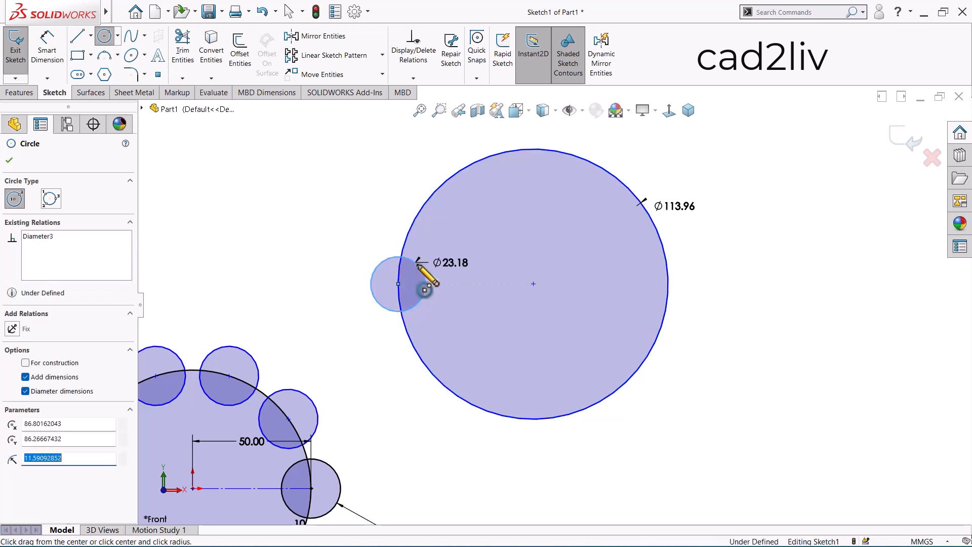
{"action": "key", "text": "Escape"}
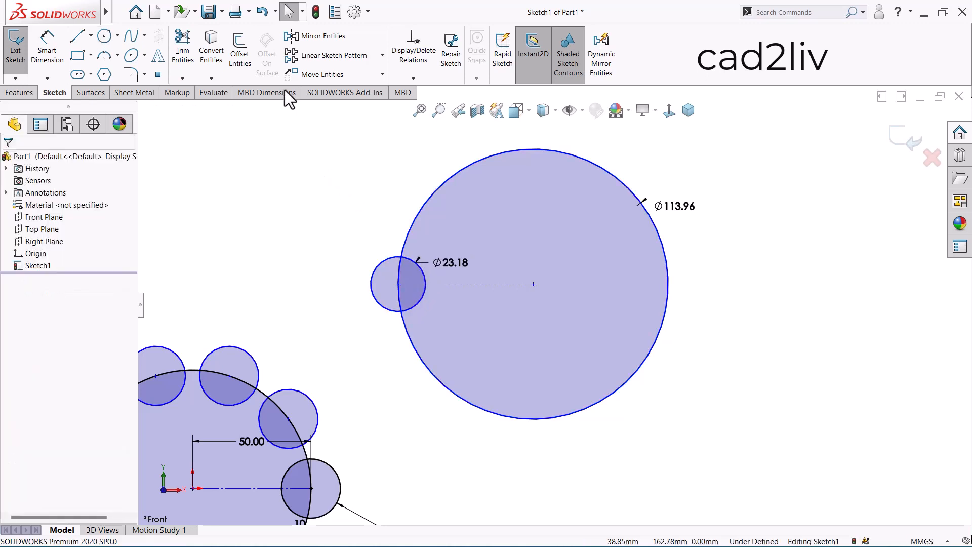
Step: Start a circular sketch pattern of the 23 mm circle about the centre of the 114 mm circle
{"action": "left_click", "coordinate": [383, 56]}
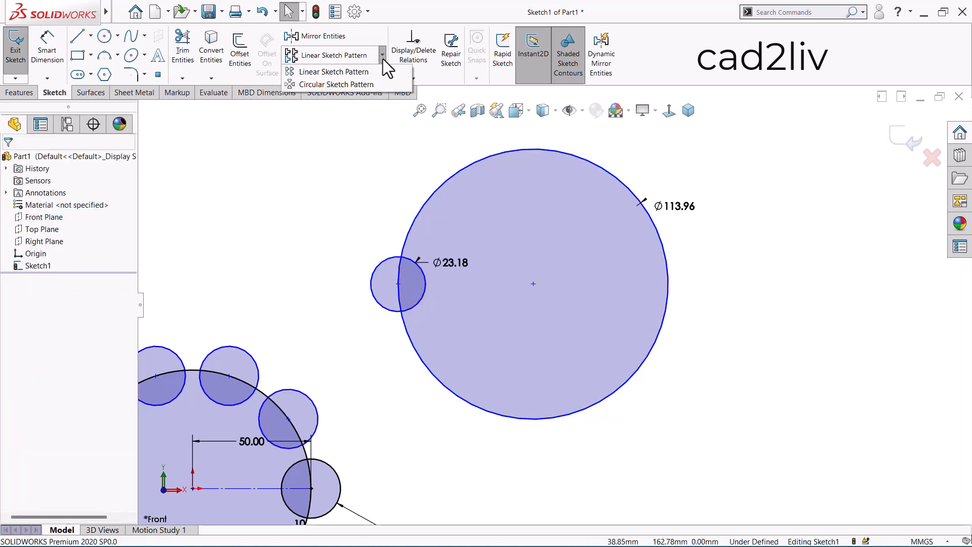
{"action": "left_click", "coordinate": [363, 87]}
{"action": "left_click", "coordinate": [50, 197]}
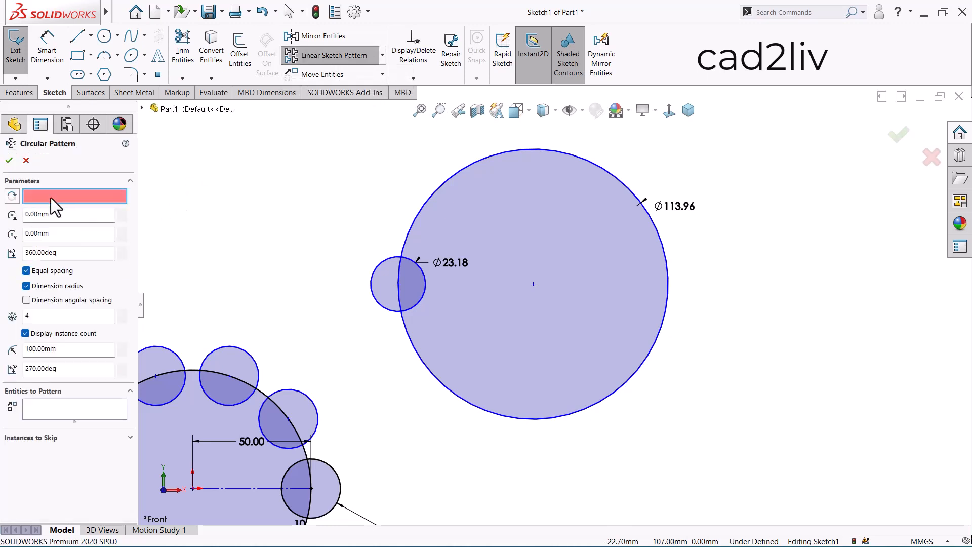
{"action": "left_click", "coordinate": [534, 285]}
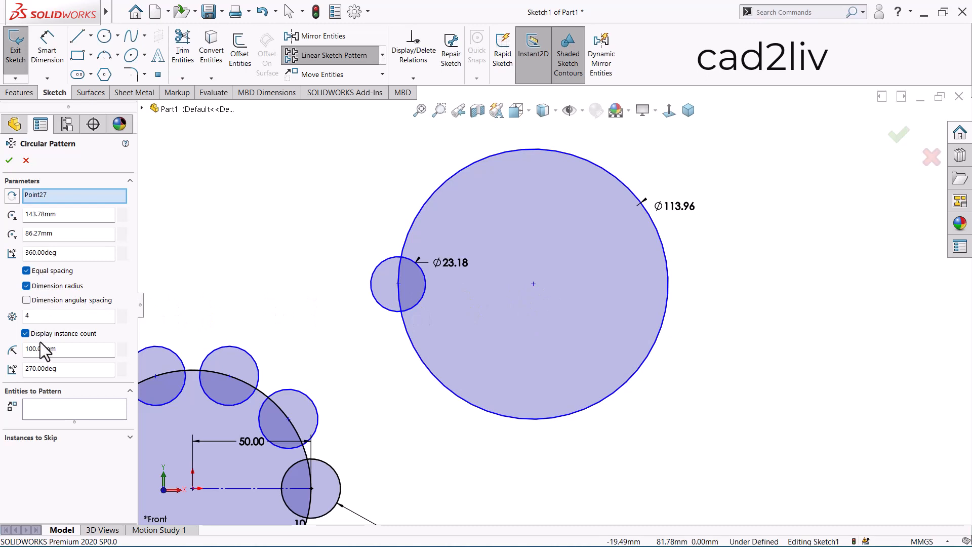
{"action": "left_click", "coordinate": [62, 409]}
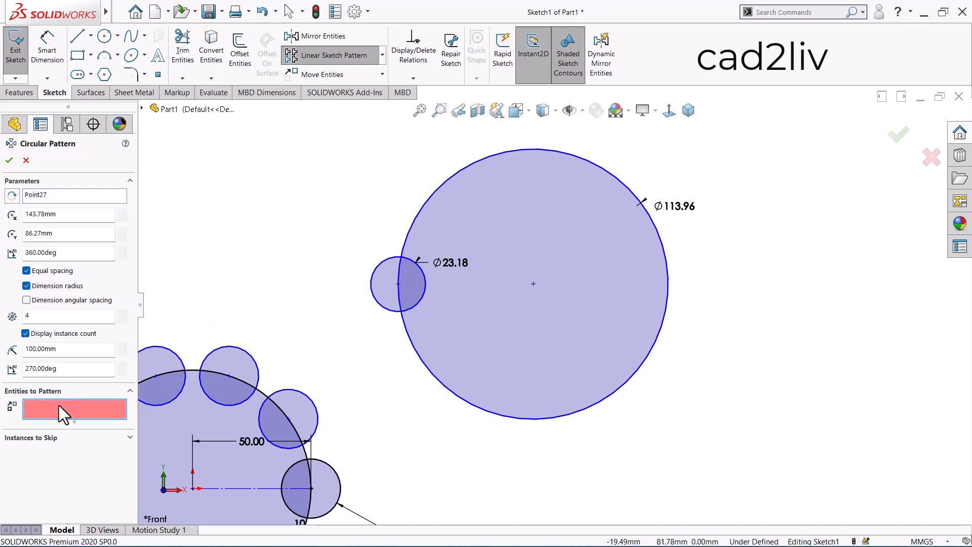
{"action": "left_click", "coordinate": [383, 277]}
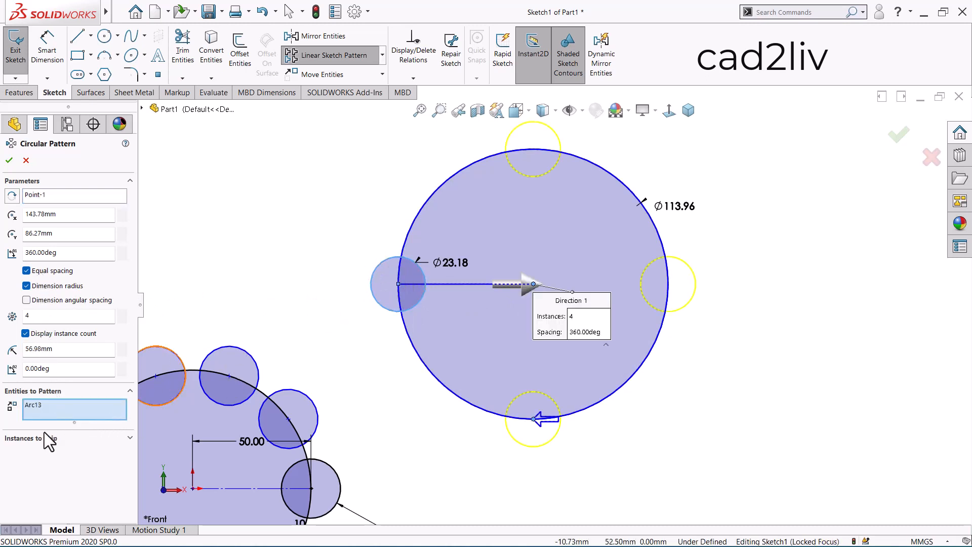
Step: Set the circular pattern to 6 instances and accept it
{"action": "double_click", "coordinate": [51, 320]}
{"action": "type", "text": "6"}
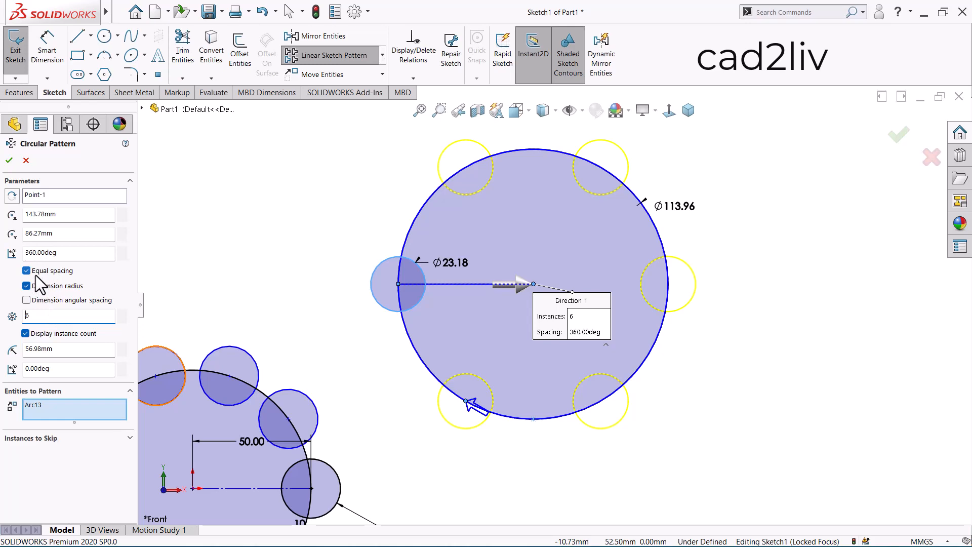
{"action": "left_click", "coordinate": [9, 161]}
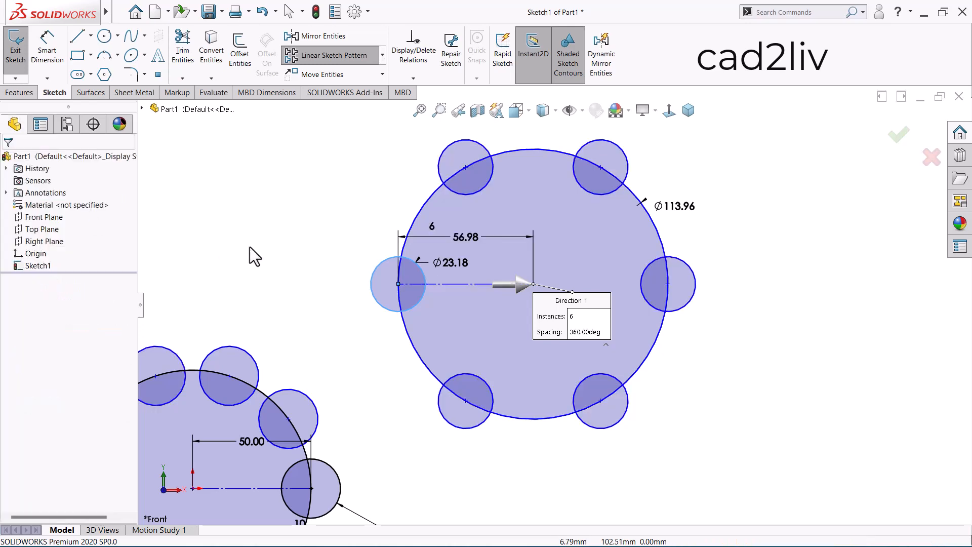
{"action": "key", "text": "f"}
{"action": "scroll", "coordinate": [550, 305], "scroll_direction": "up", "scroll_amount": 2}
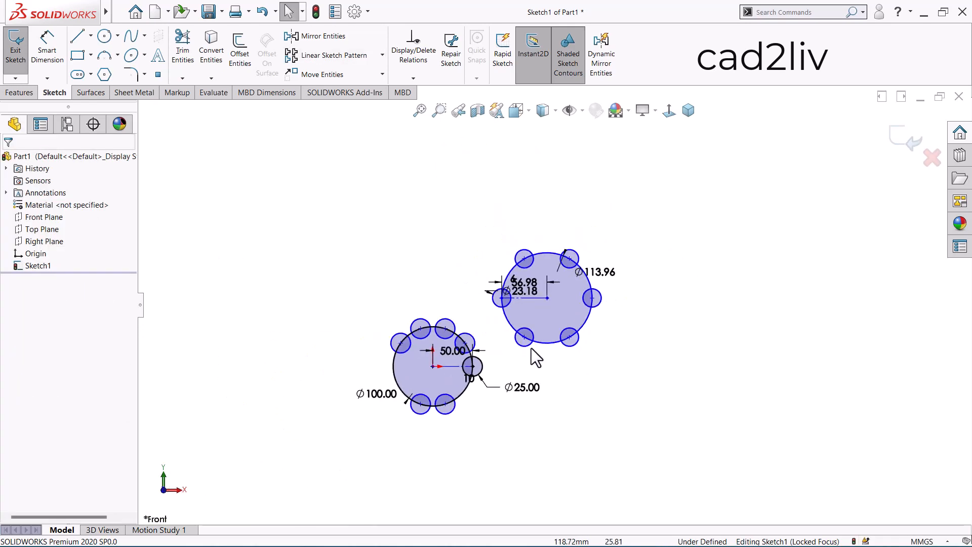
{"action": "scroll", "coordinate": [528, 362], "scroll_direction": "down", "scroll_amount": 3}
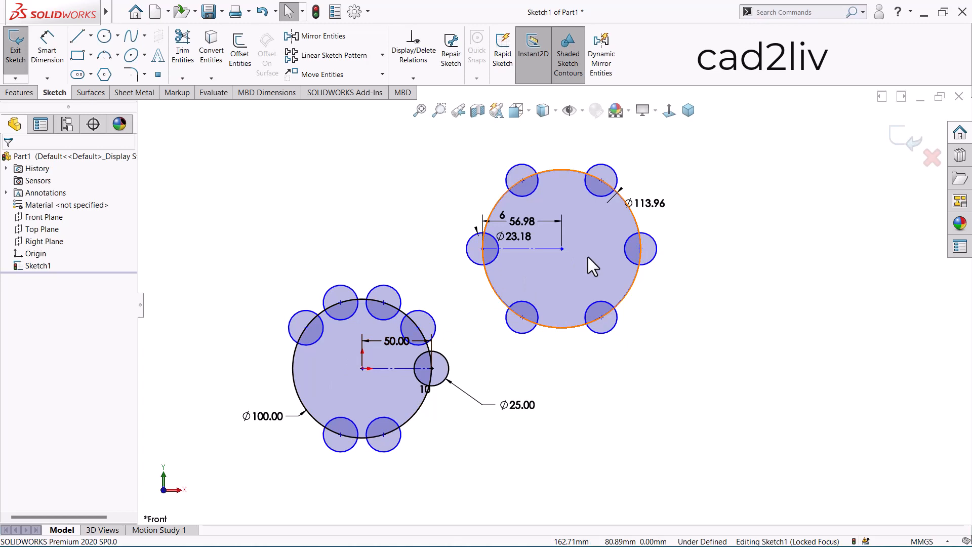
{"action": "scroll", "coordinate": [588, 257], "scroll_direction": "down", "scroll_amount": 2}
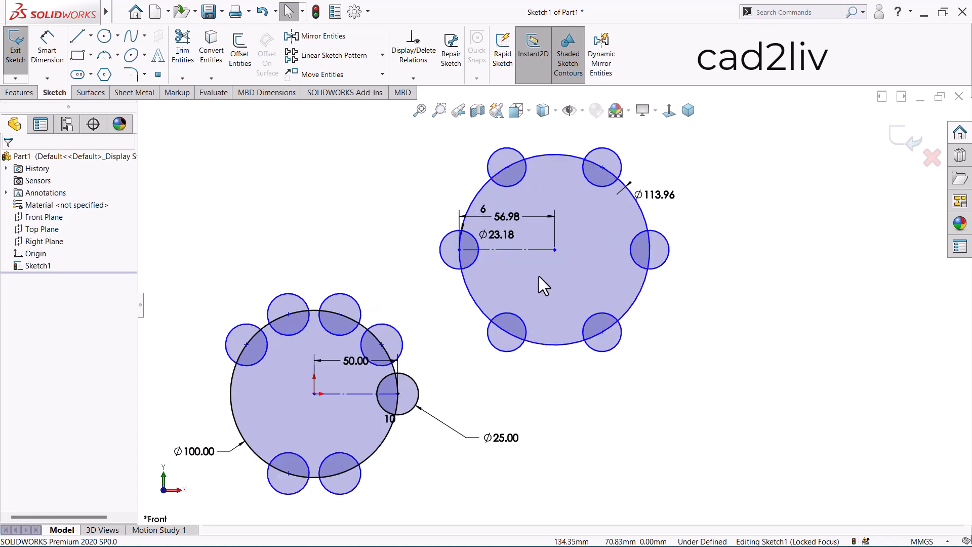
{"action": "left_click", "coordinate": [384, 55]}
{"action": "left_click", "coordinate": [336, 86]}
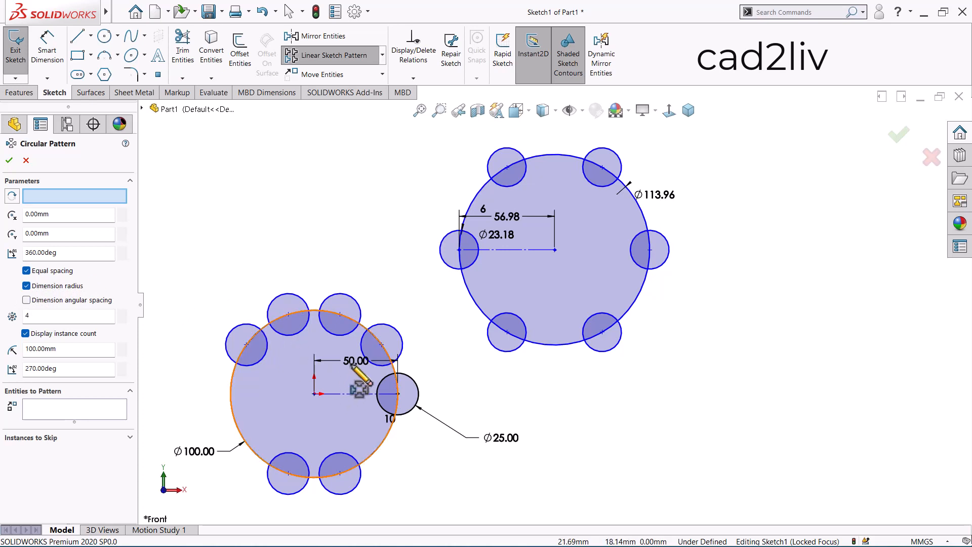
{"action": "left_click", "coordinate": [26, 160]}
Step: Sketch a circle about 90 mm in diameter in the empty area to the right of both patterned groups
{"action": "left_click", "coordinate": [104, 35]}
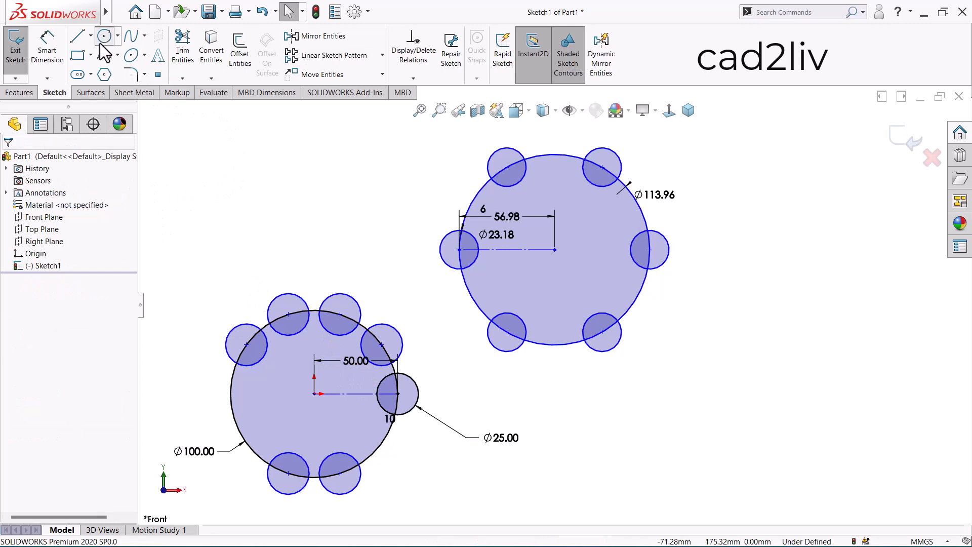
{"action": "scroll", "coordinate": [195, 154], "scroll_direction": "up", "scroll_amount": 5}
{"action": "scroll", "coordinate": [731, 317], "scroll_direction": "down", "scroll_amount": 3}
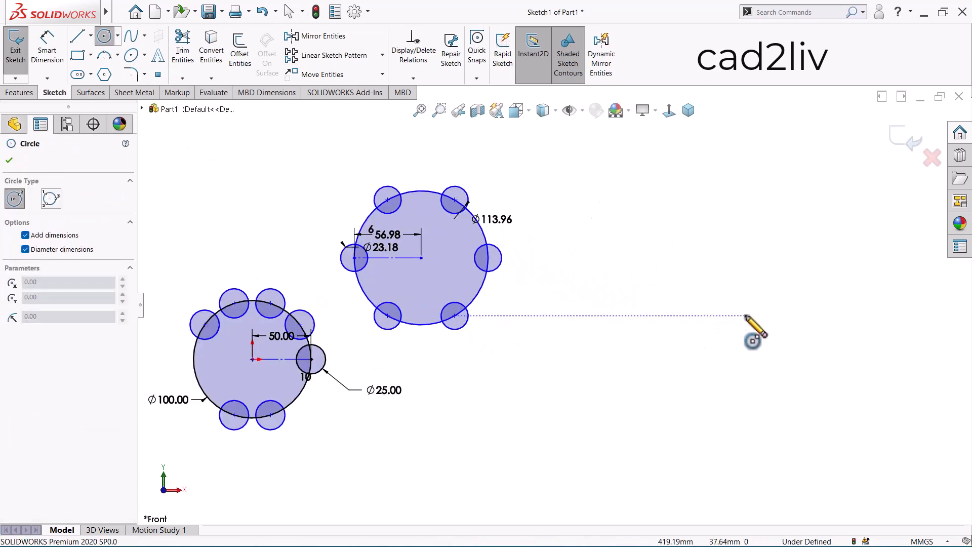
{"action": "left_click", "coordinate": [731, 310]}
{"action": "left_click", "coordinate": [730, 258]}
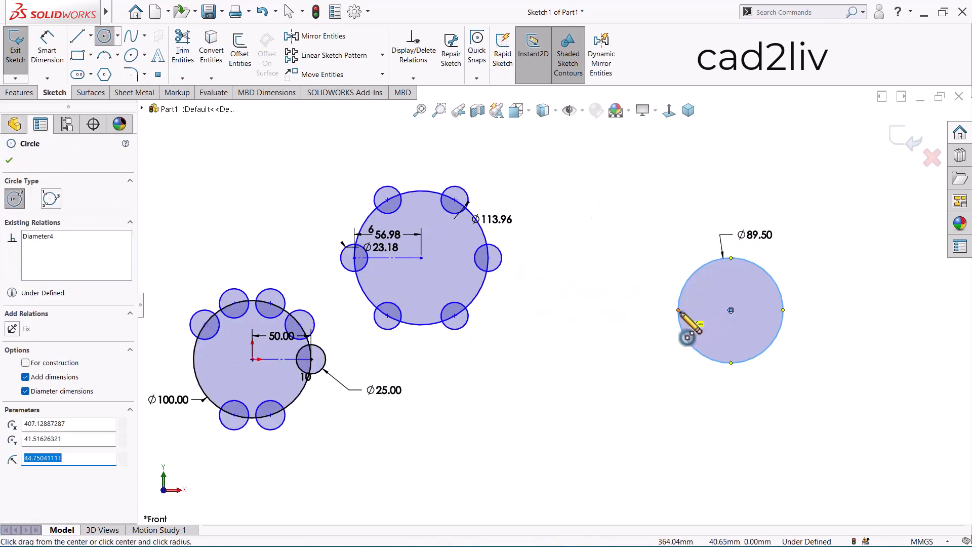
Step: Sketch a circle about 32 mm in diameter centred on the leftmost point of the 90 mm circle
{"action": "left_click", "coordinate": [677, 310]}
{"action": "left_click", "coordinate": [697, 309]}
{"action": "key", "text": "Escape"}
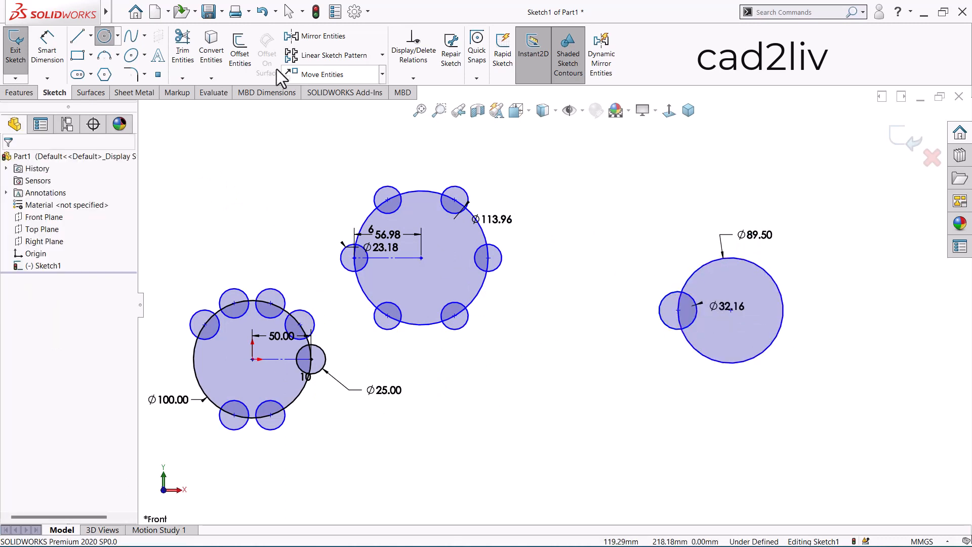
Step: Start a circular sketch pattern of the 32 mm circle with Dimension radius turned off
{"action": "left_click", "coordinate": [383, 60]}
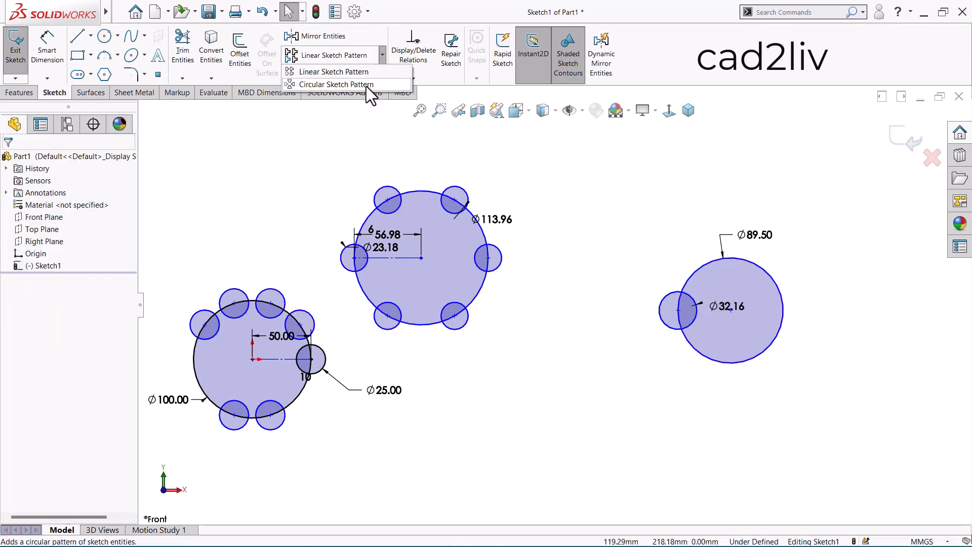
{"action": "left_click", "coordinate": [366, 85]}
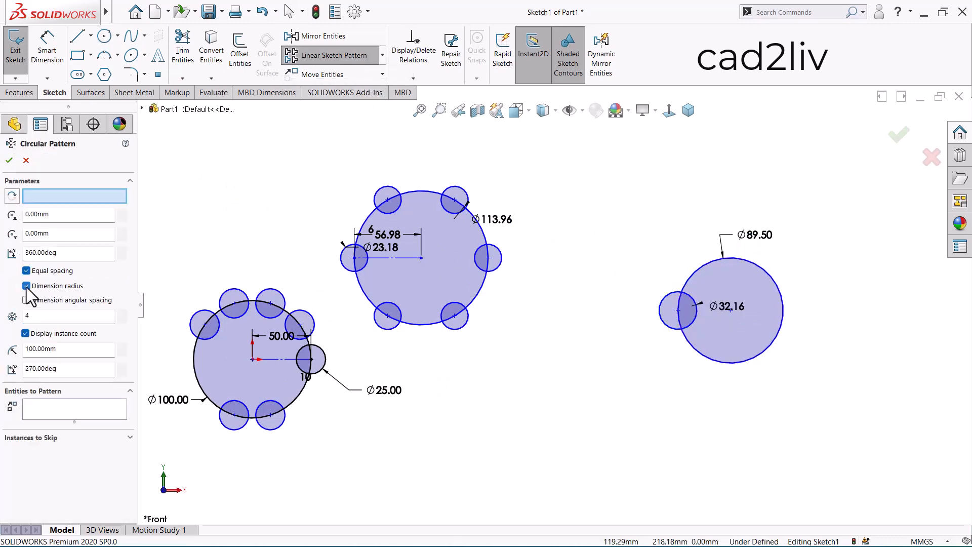
{"action": "left_click", "coordinate": [26, 286]}
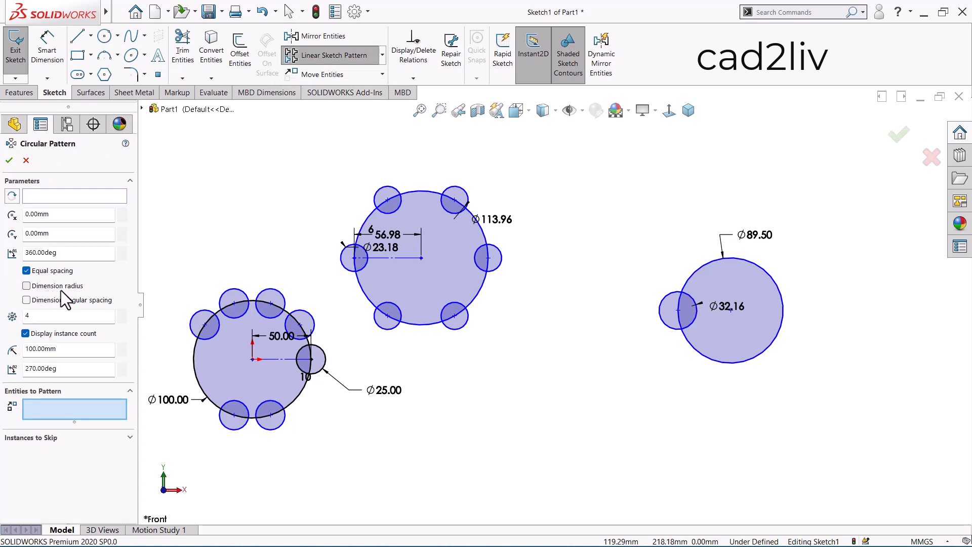
{"action": "left_click", "coordinate": [673, 298]}
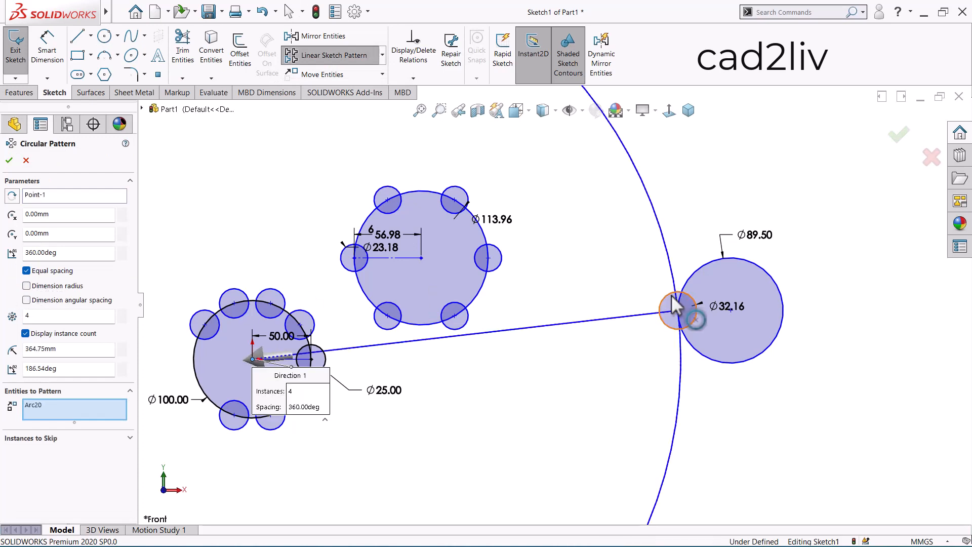
Step: Replace the pattern's centre point with the centre of the 90 mm circle and accept the circular pattern
{"action": "left_click", "coordinate": [72, 197]}
{"action": "right_click", "coordinate": [72, 197]}
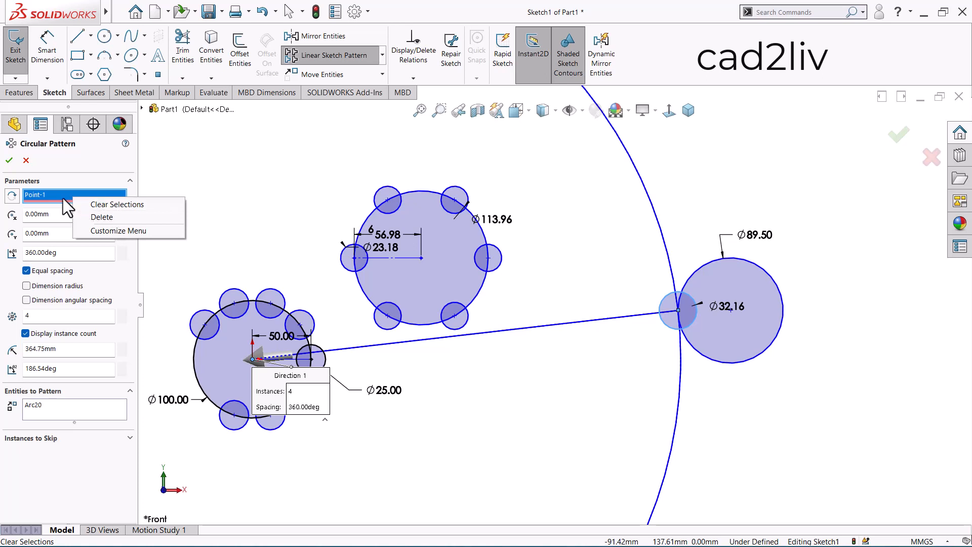
{"action": "left_click", "coordinate": [63, 198]}
{"action": "right_click", "coordinate": [62, 199]}
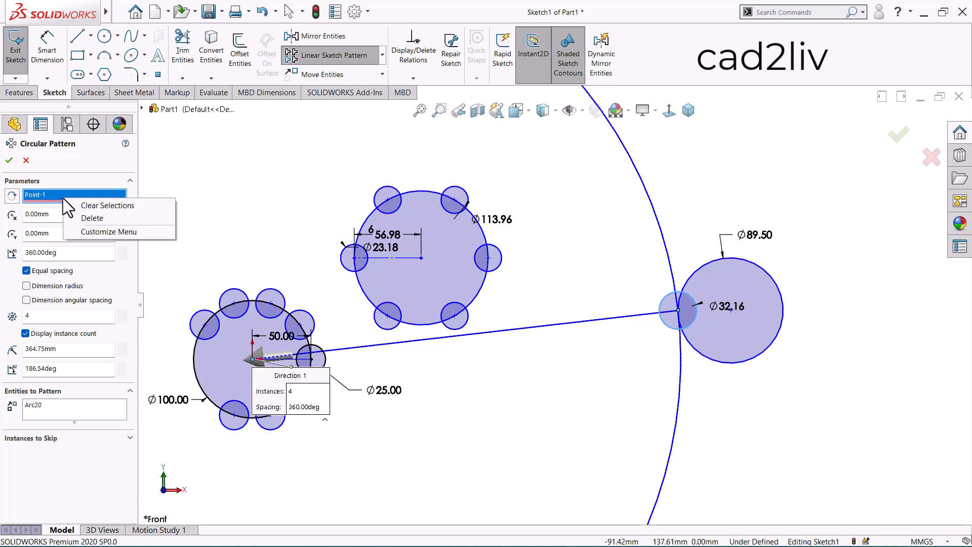
{"action": "left_click", "coordinate": [83, 206]}
{"action": "right_click", "coordinate": [86, 199]}
{"action": "left_click", "coordinate": [96, 202]}
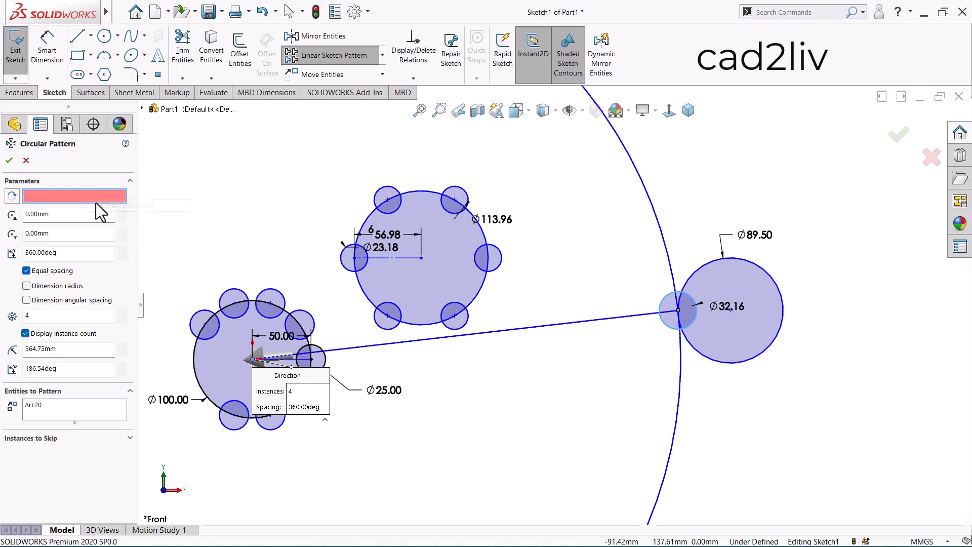
{"action": "left_click", "coordinate": [731, 311]}
{"action": "scroll", "coordinate": [599, 257], "scroll_direction": "up", "scroll_amount": 2}
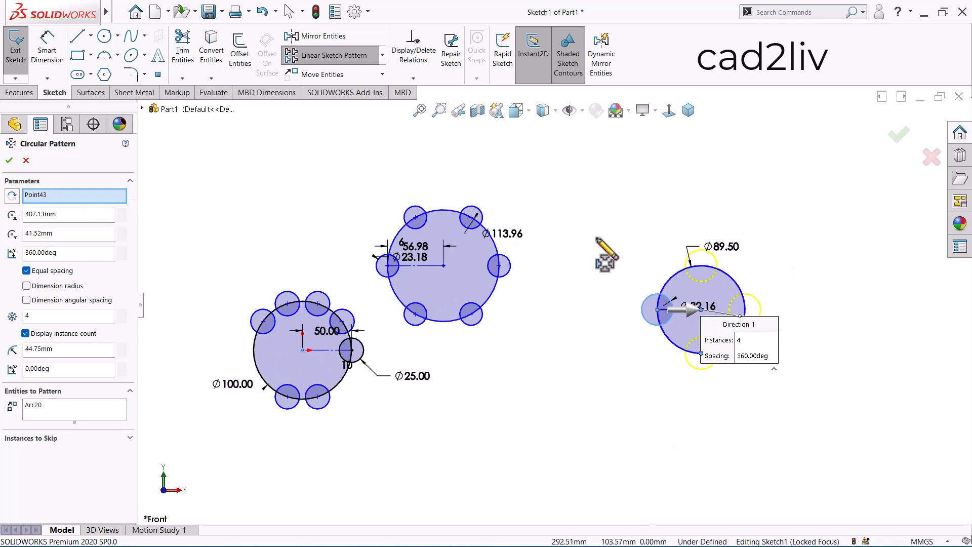
{"action": "scroll", "coordinate": [784, 298], "scroll_direction": "down", "scroll_amount": 3}
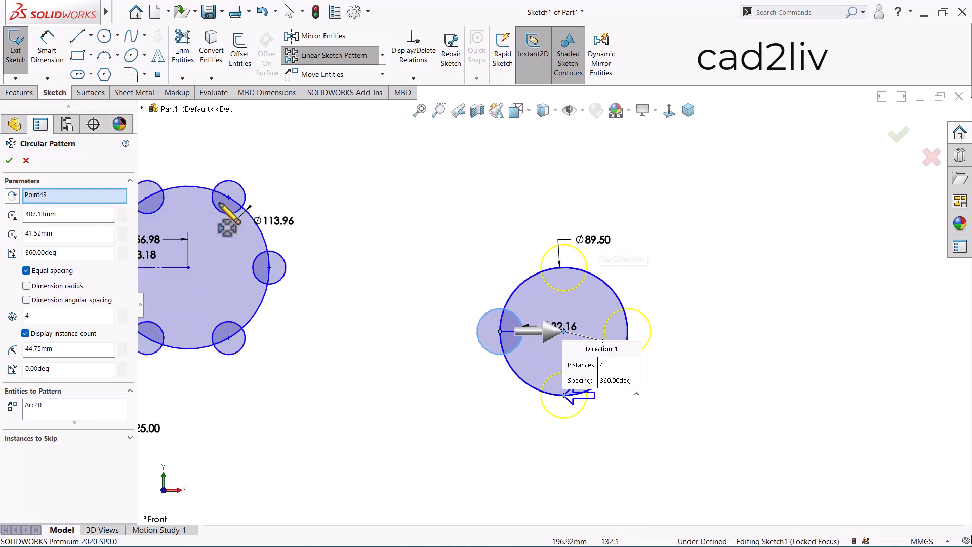
{"action": "left_click", "coordinate": [10, 160]}
Step: Move the small circle's 32.16 mm diameter dimension outside the new pattern, above and to its left
{"action": "scroll", "coordinate": [567, 283], "scroll_direction": "up", "scroll_amount": 3}
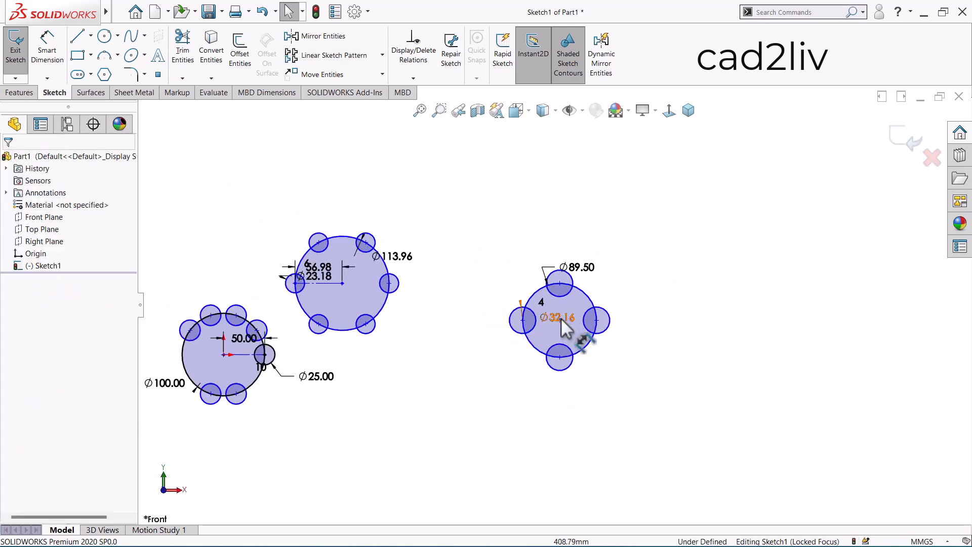
{"action": "left_click_drag", "start_coordinate": [529, 304], "coordinate": [501, 238]}
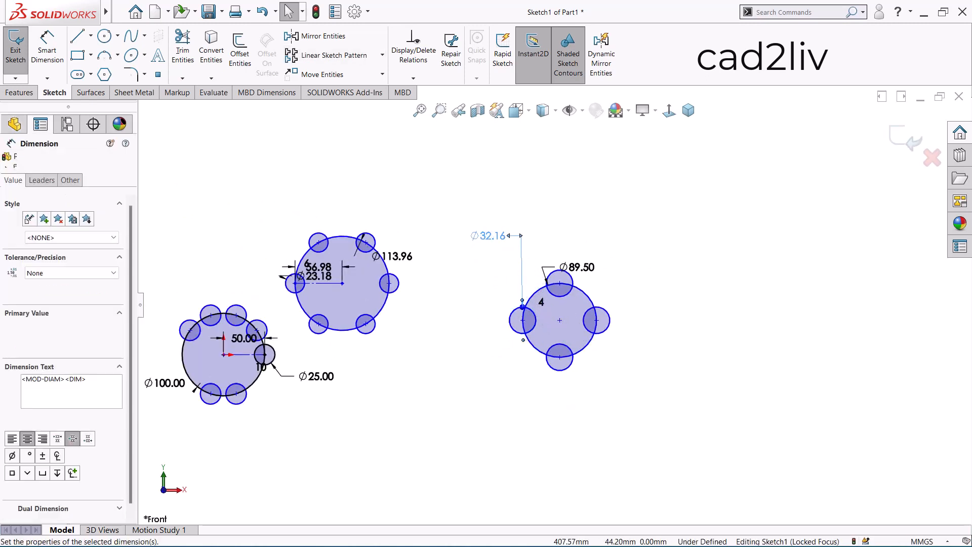
{"action": "scroll", "coordinate": [554, 305], "scroll_direction": "up", "scroll_amount": 3}
{"action": "scroll", "coordinate": [576, 324], "scroll_direction": "down", "scroll_amount": 5}
{"action": "scroll", "coordinate": [622, 324], "scroll_direction": "up", "scroll_amount": 3}
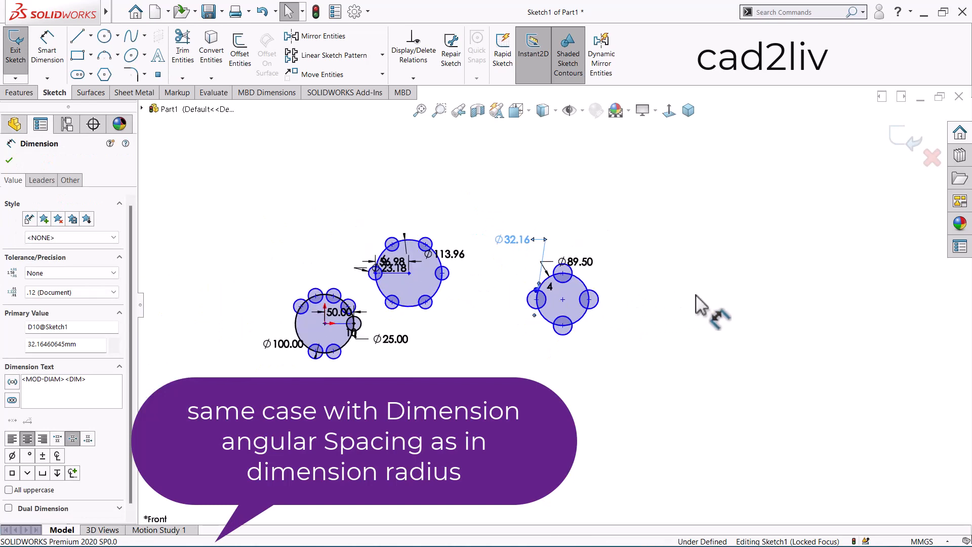
Step: Move the 50 mm radius dimension above the patterned 100 mm circle and clear the selection
{"action": "scroll", "coordinate": [371, 253], "scroll_direction": "down", "scroll_amount": 3}
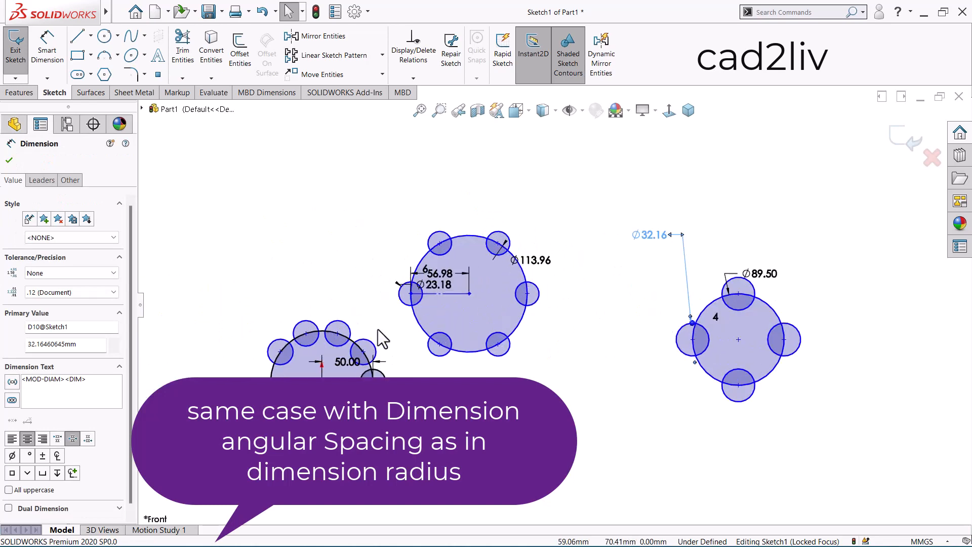
{"action": "scroll", "coordinate": [305, 393], "scroll_direction": "down", "scroll_amount": 2}
{"action": "left_click_drag", "start_coordinate": [365, 350], "coordinate": [372, 263]}
{"action": "left_click", "coordinate": [320, 223]}
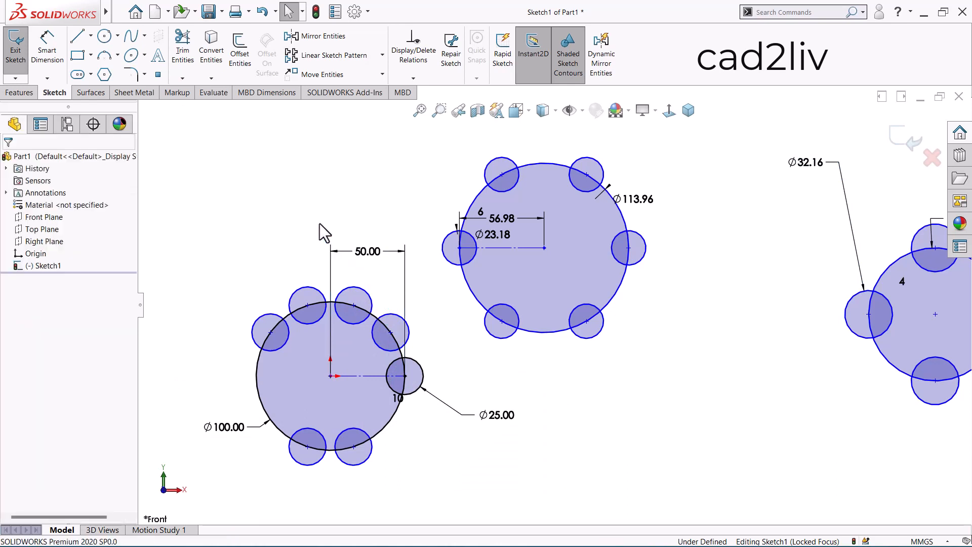
{"action": "key", "text": "f"}
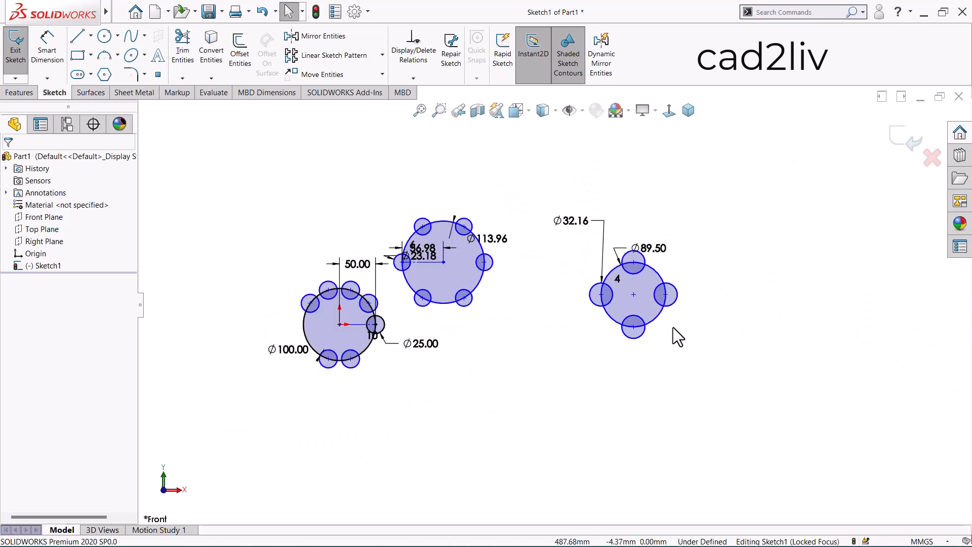
{"action": "scroll", "coordinate": [638, 324], "scroll_direction": "down", "scroll_amount": 2}
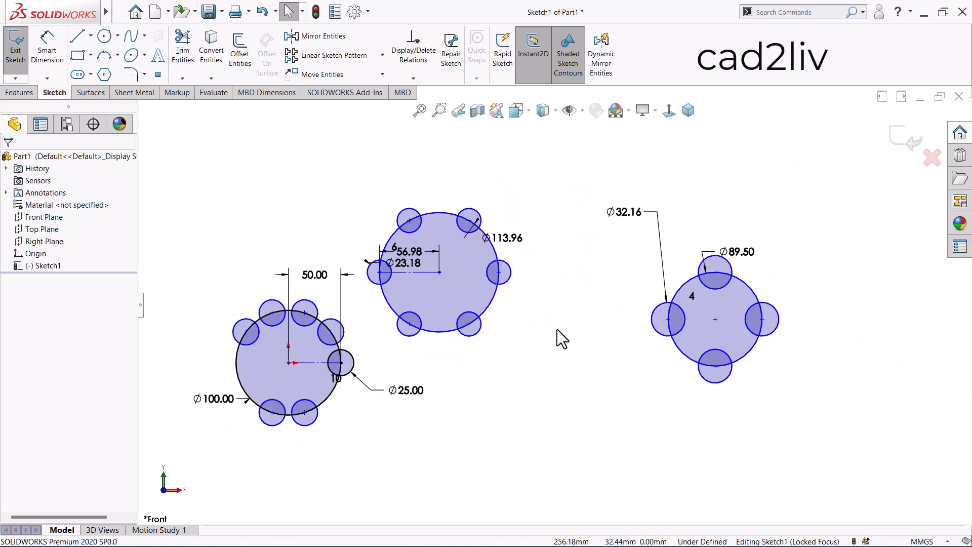